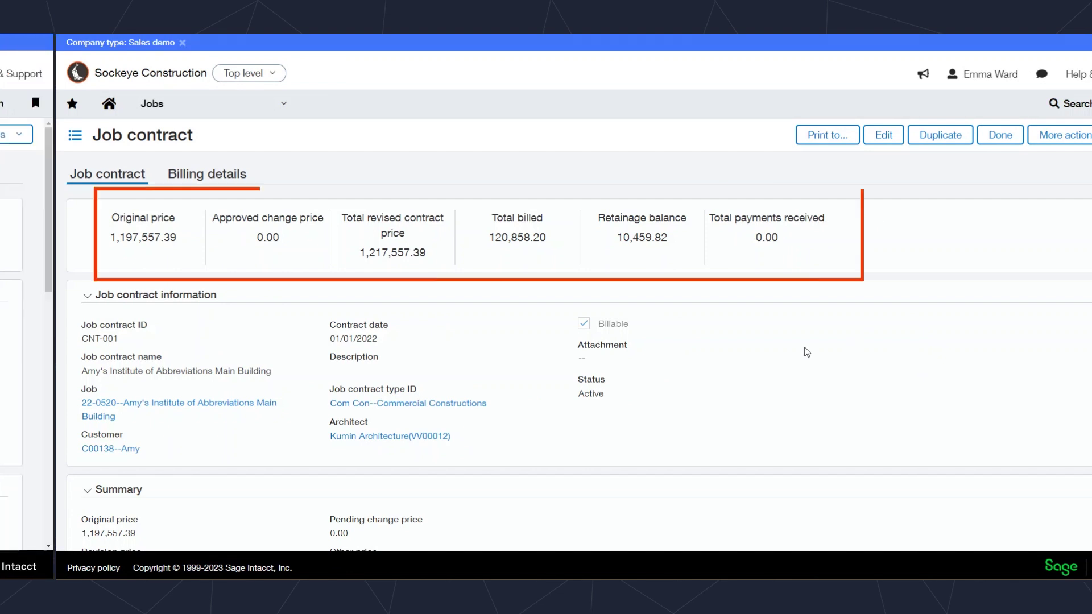
Scroll the contract summary and highlight its Original price and Revision price figures
scroll(691, 359, down, 1)
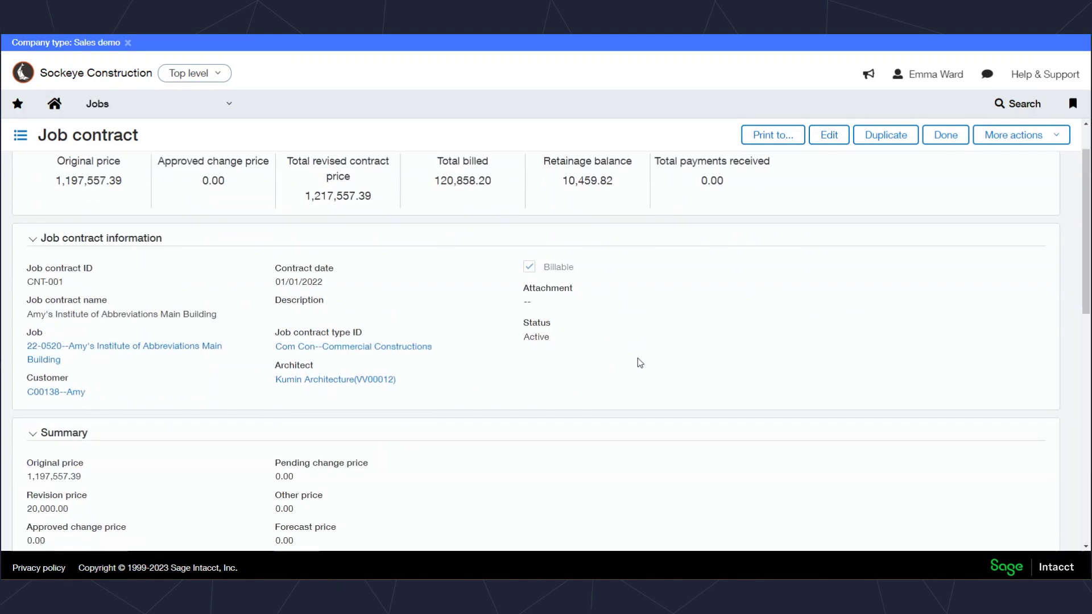
scroll(641, 361, down, 2)
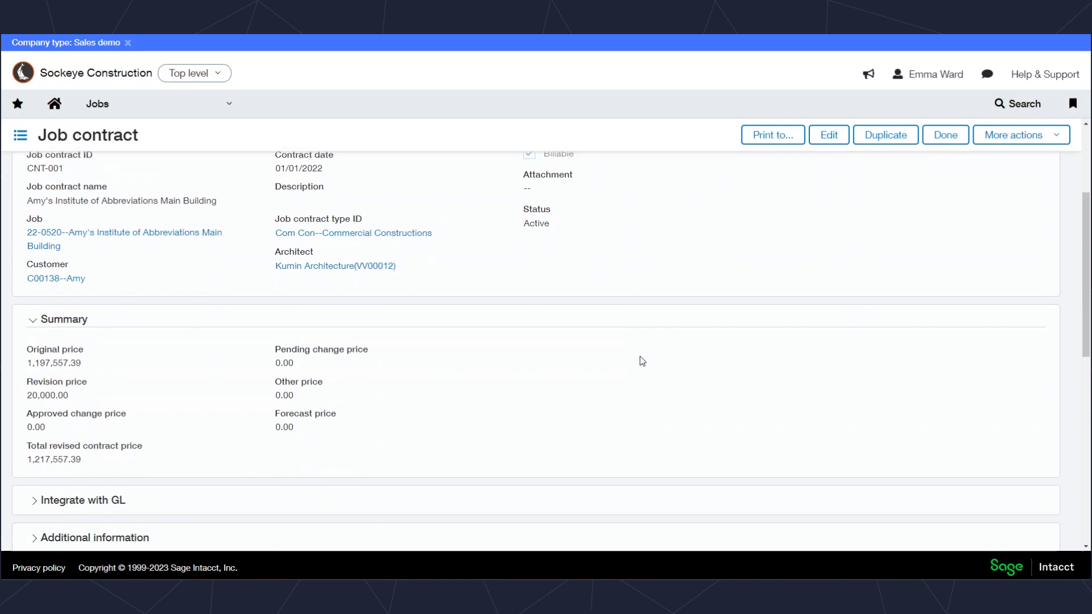
scroll(643, 361, down, 1)
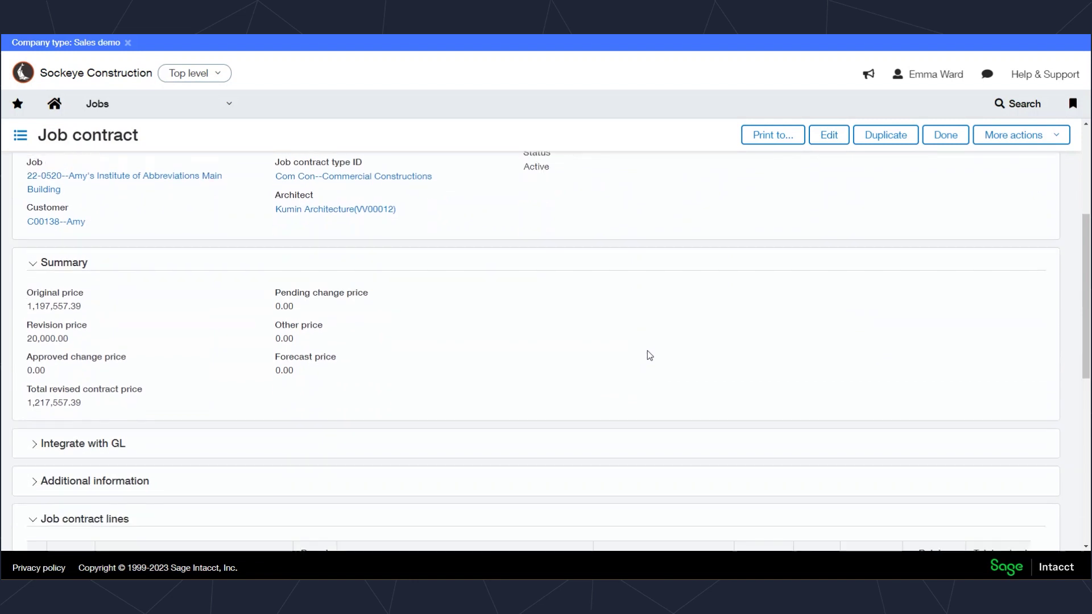
drag(27, 292, 86, 302)
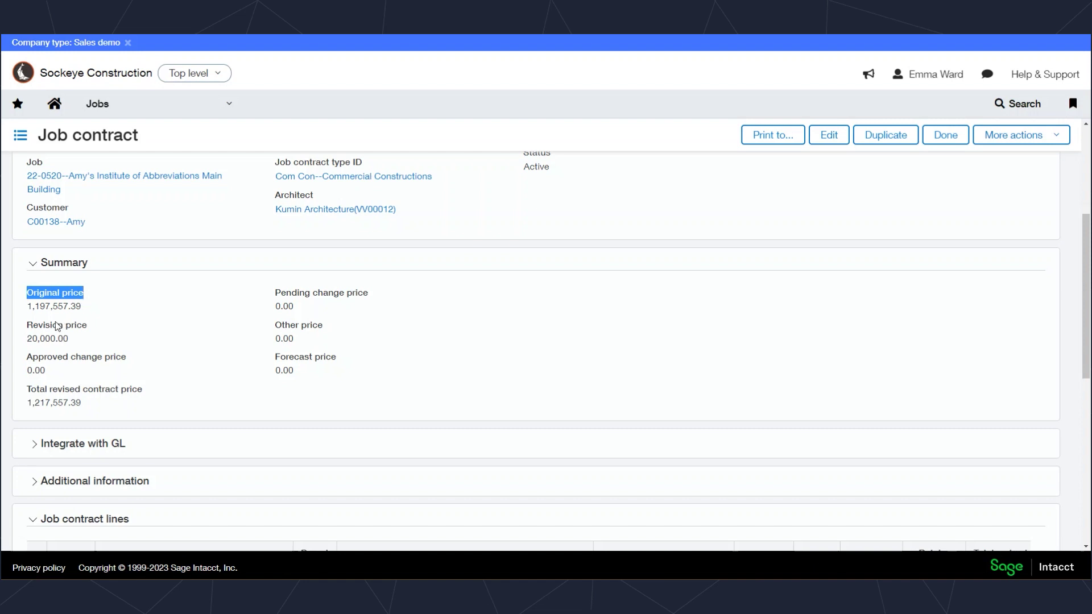
drag(29, 327, 99, 333)
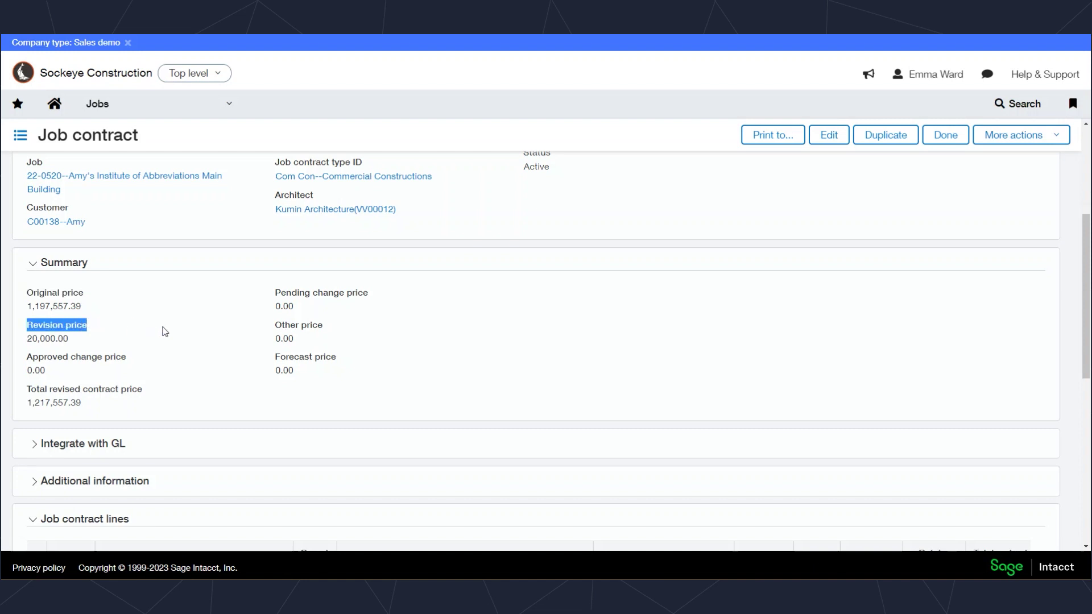
scroll(202, 329, down, 4)
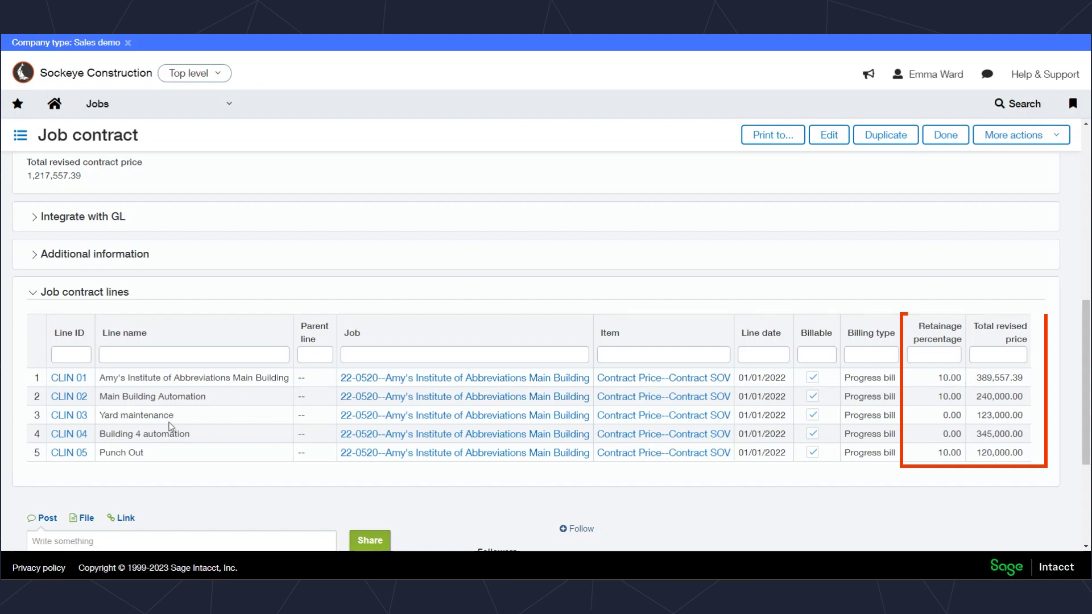
Review contract line CLIN 01's details, including its additional information
click(63, 378)
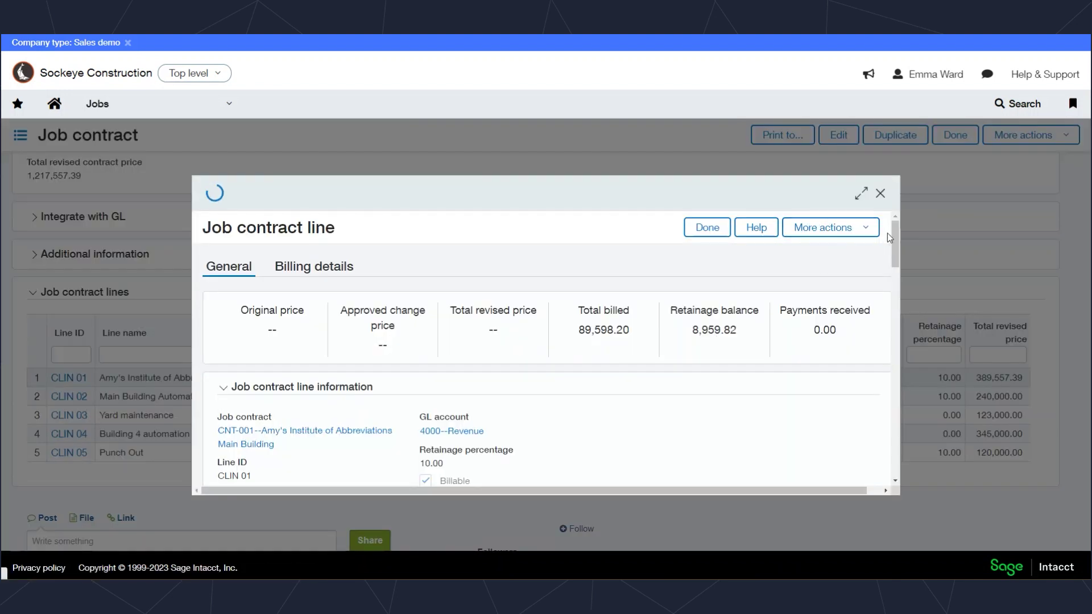
drag(893, 242, 886, 351)
click(231, 308)
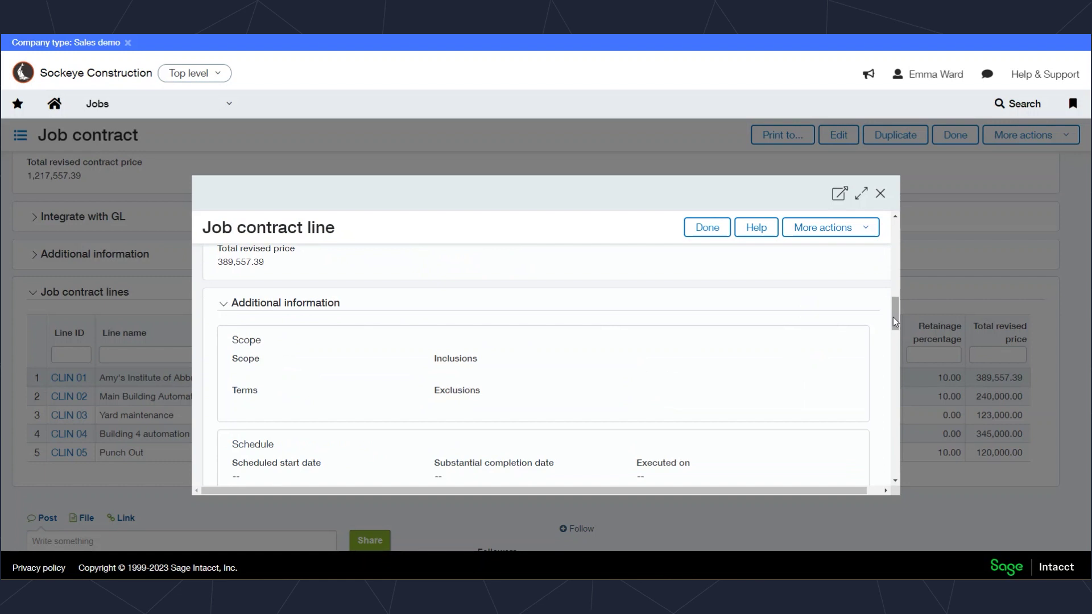
drag(893, 316, 899, 420)
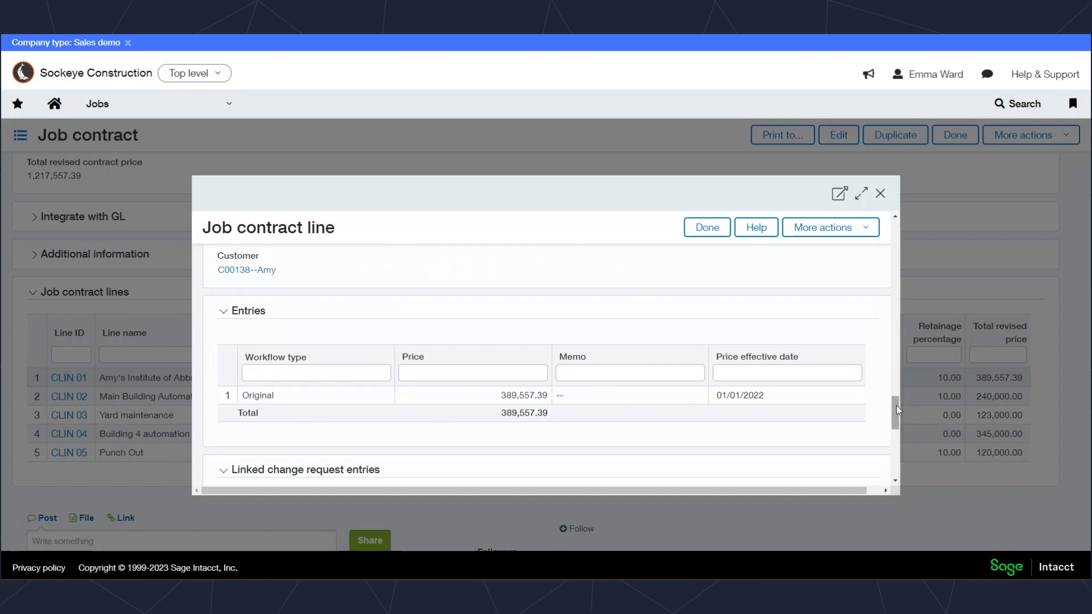
drag(896, 407, 902, 436)
click(704, 226)
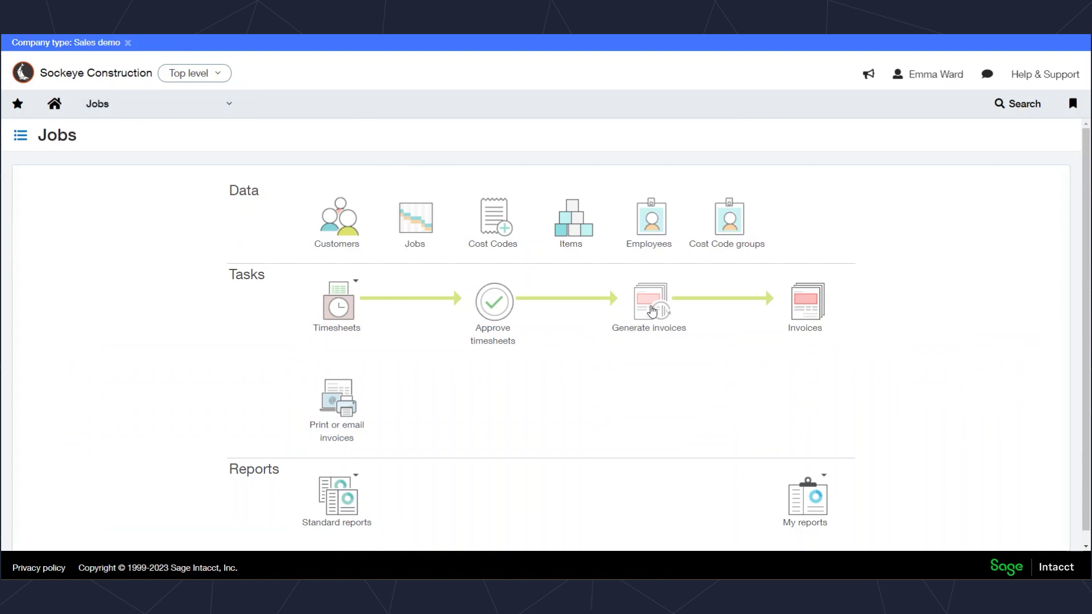
Preview an invoice for job contract CNT-001 billed through 03/31/2023
click(653, 309)
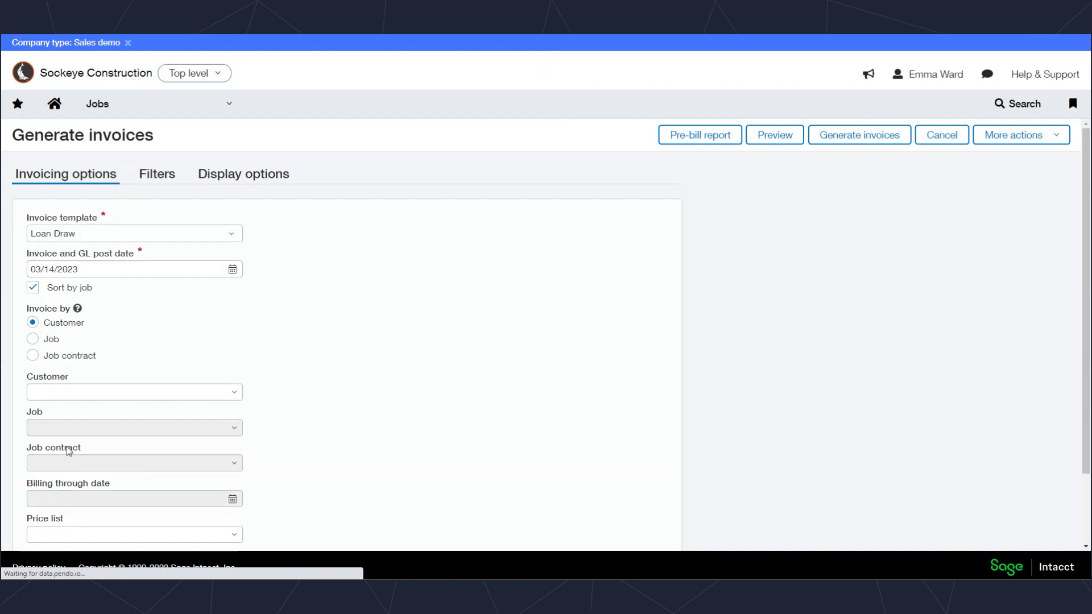
click(33, 356)
click(93, 463)
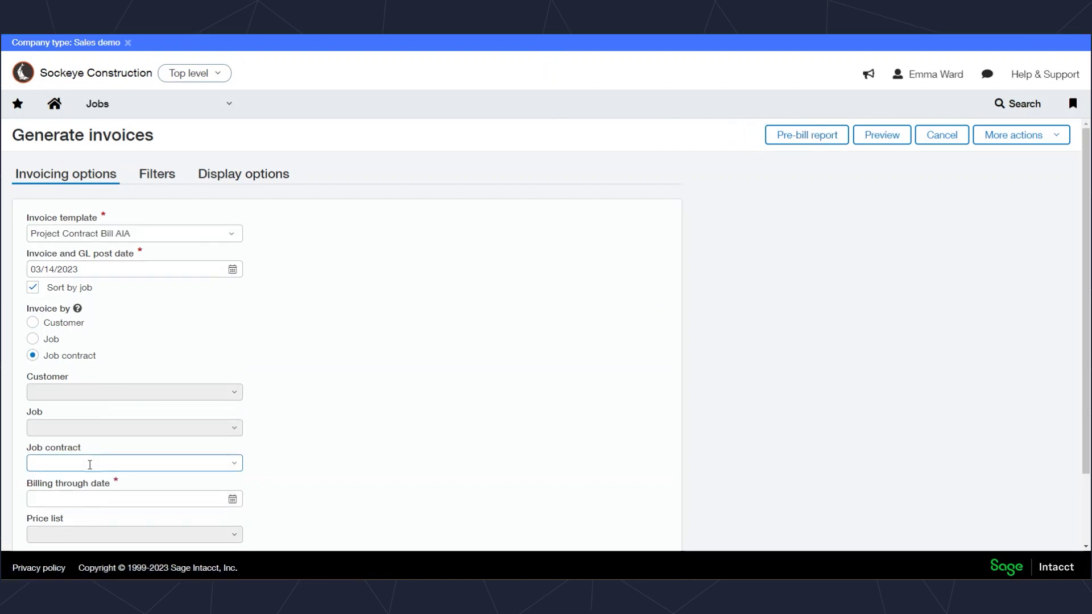
click(102, 505)
scroll(332, 428, down, 1)
text(03/31/2023)
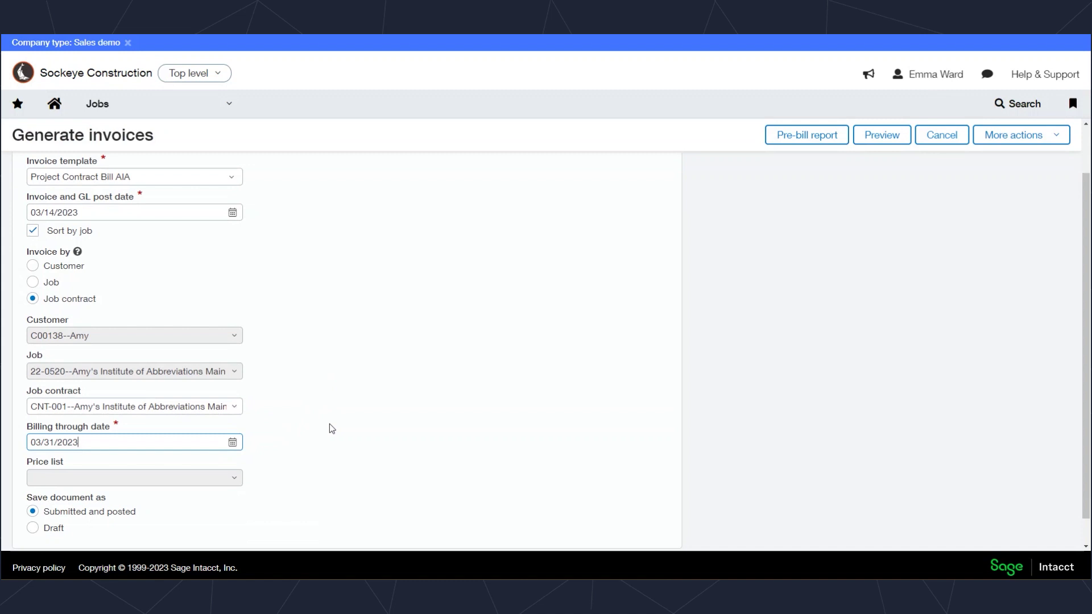
click(881, 136)
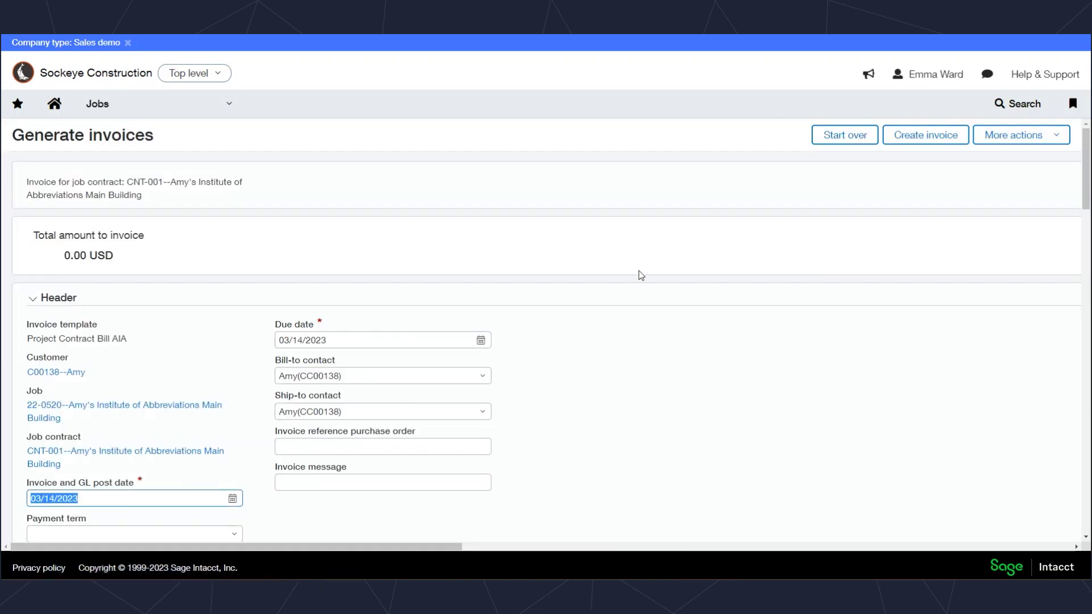
Enter application number 9, expand the Job contract billing and Job change order summaries, and reach the contract lines
scroll(598, 415, down, 4)
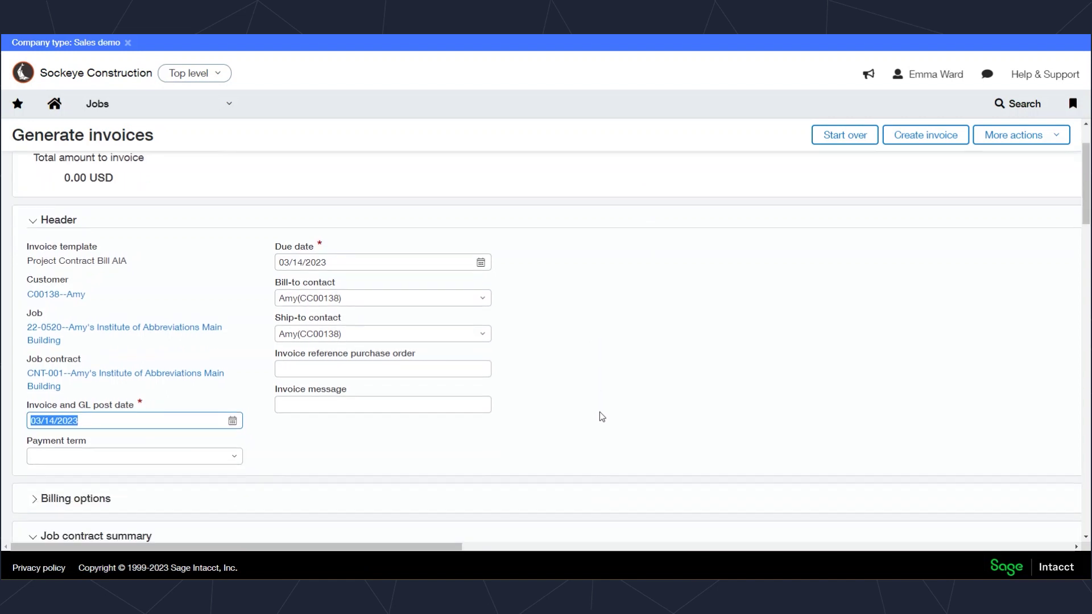
scroll(586, 405, down, 5)
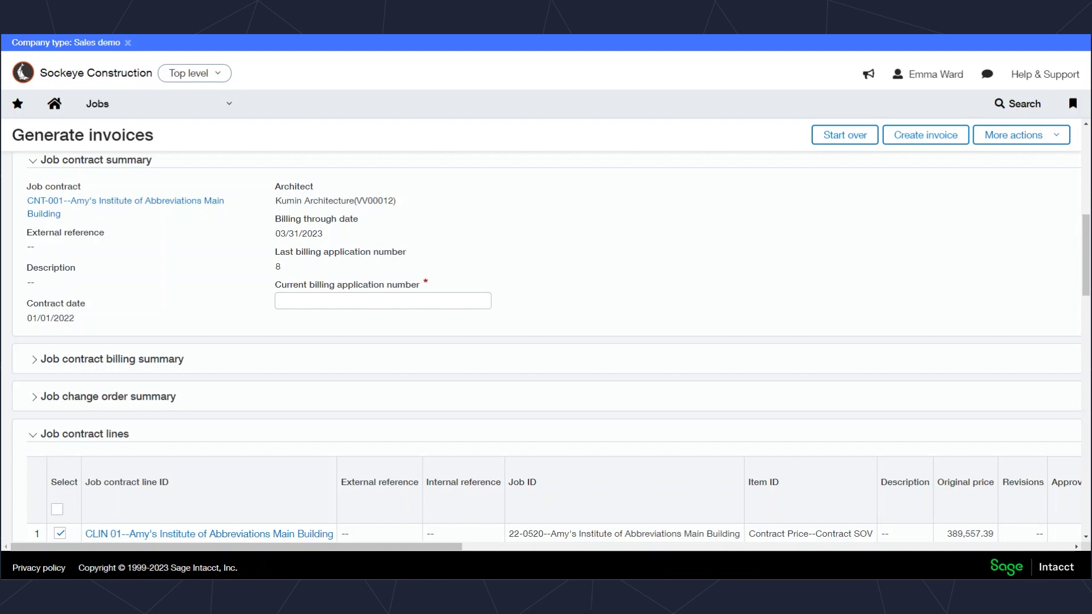
click(394, 300)
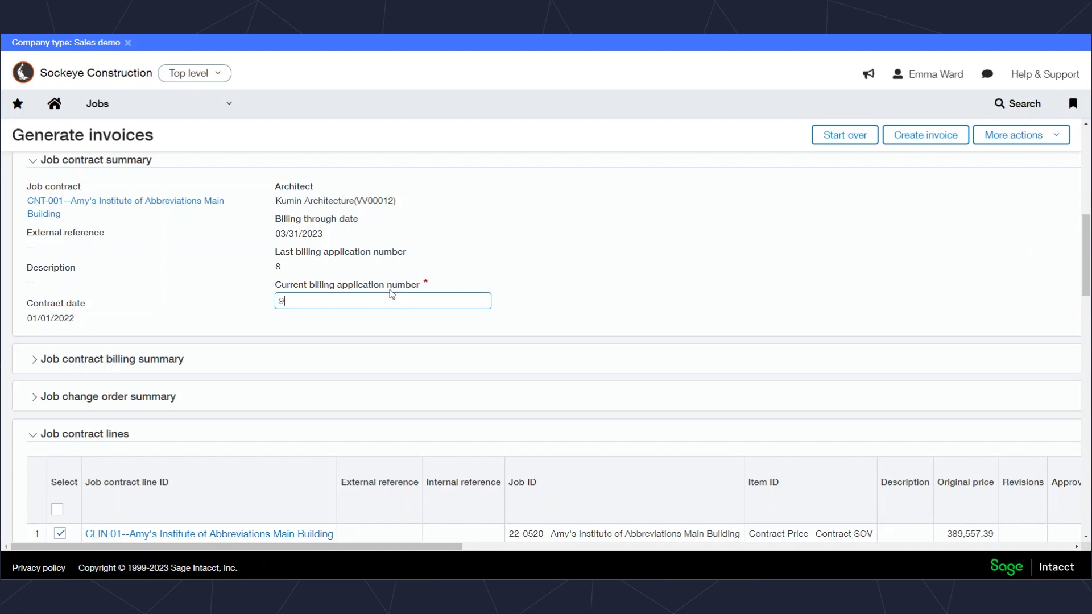
scroll(392, 294, down, 2)
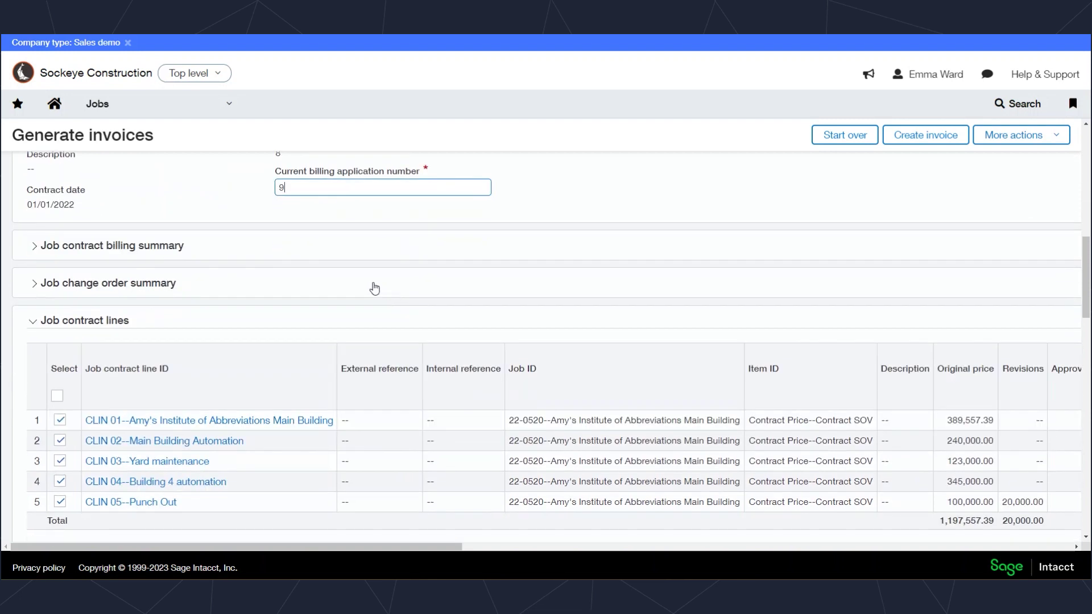
click(32, 248)
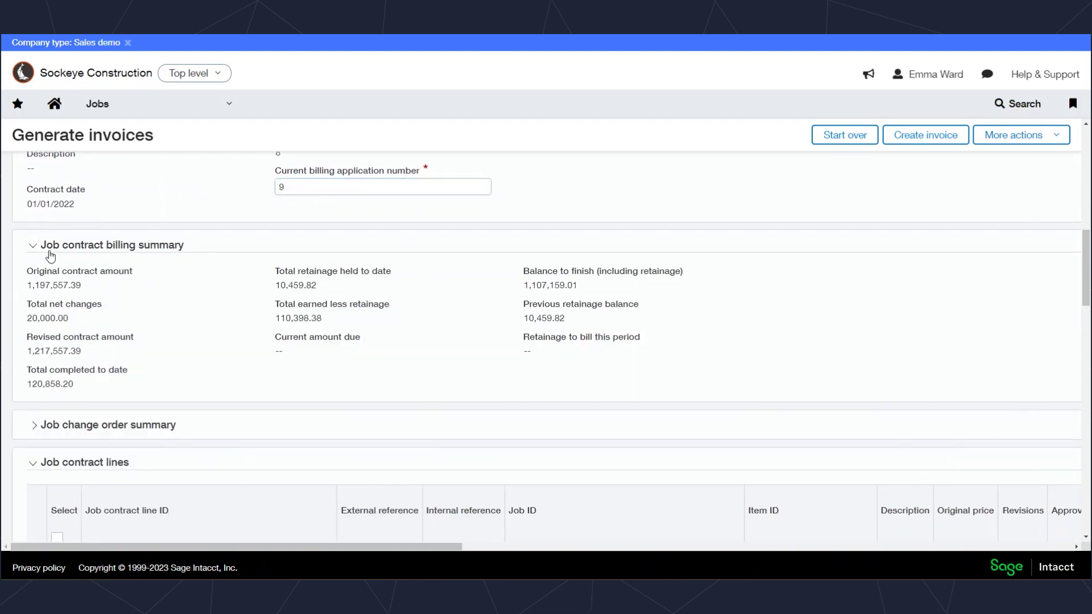
scroll(43, 253, down, 3)
click(36, 257)
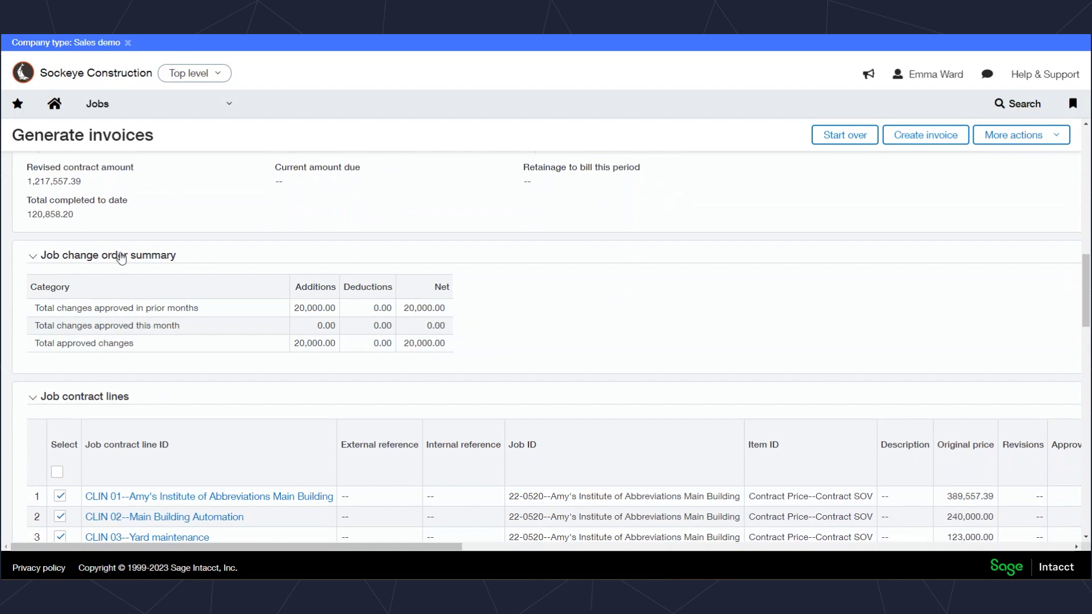
scroll(289, 281, down, 2)
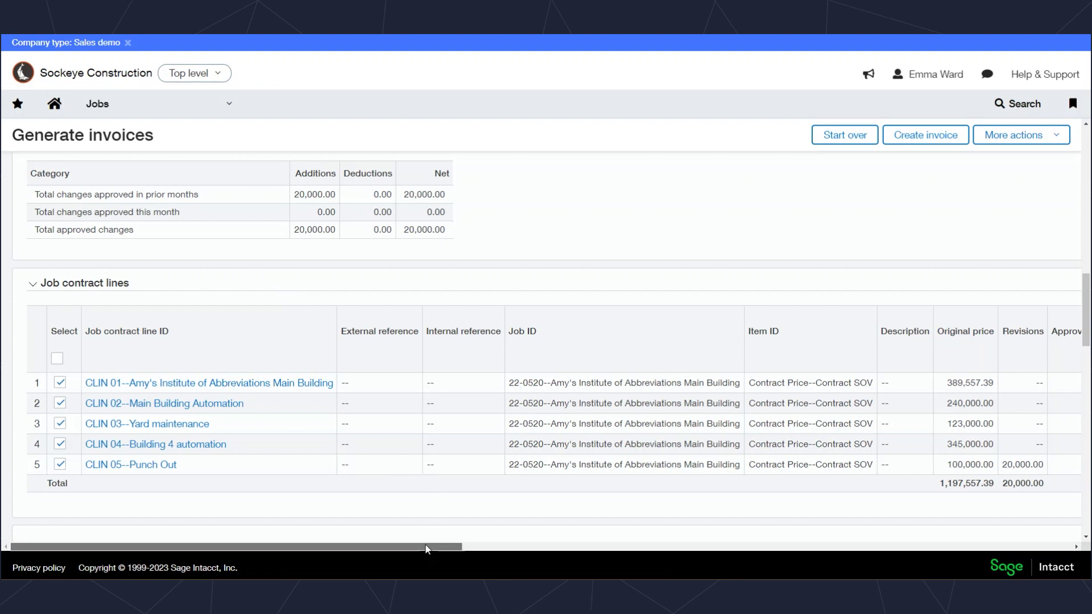
Raise the first contract line's percent completed to date from 23% to 30%
drag(426, 546, 718, 546)
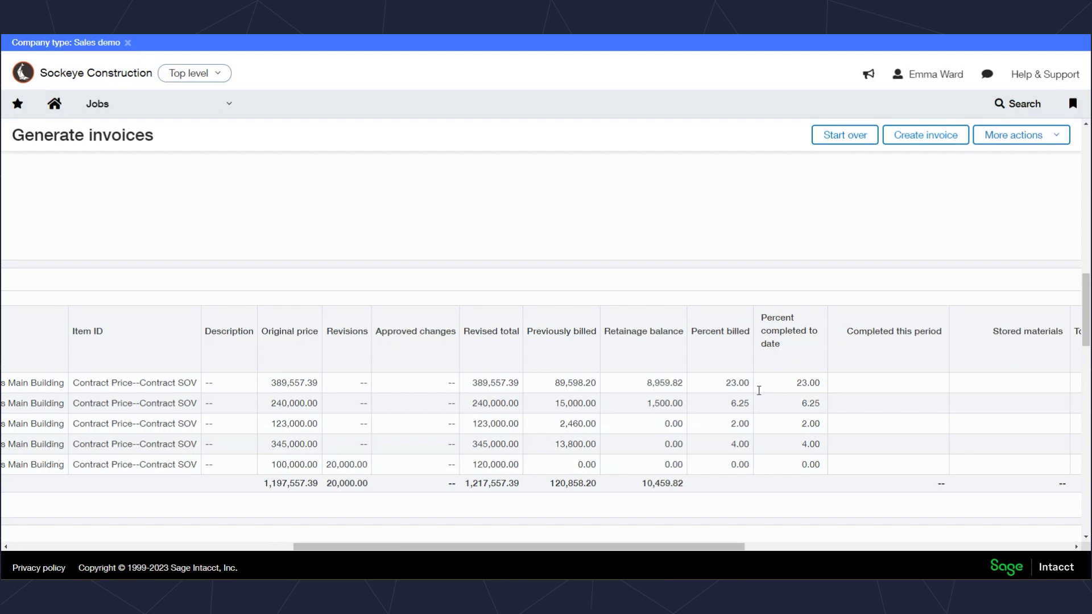
click(739, 384)
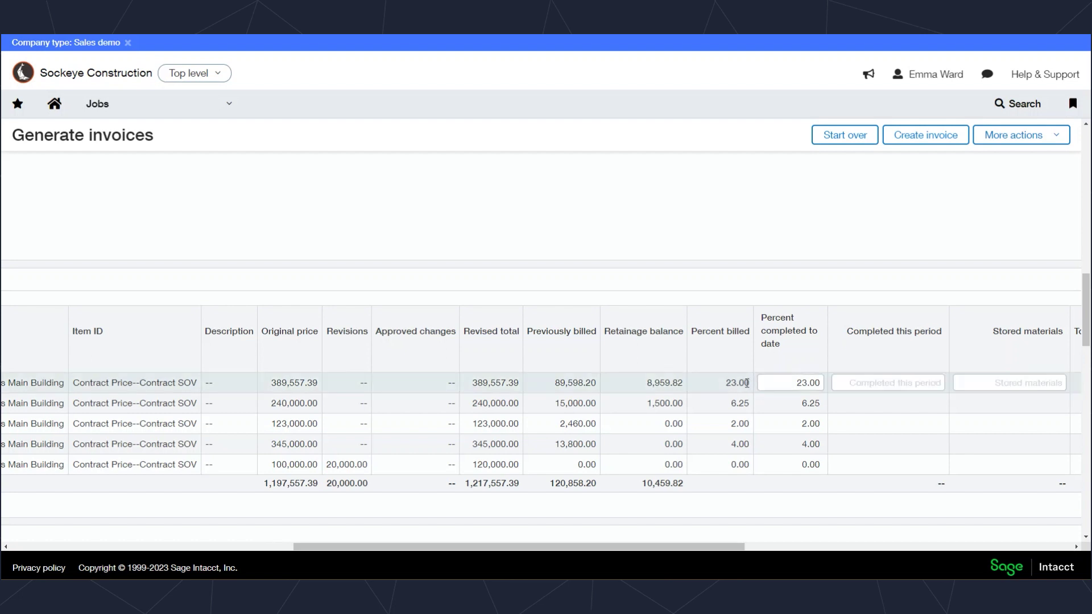
click(793, 385)
mouse_move(727, 383)
mouse_down()
mouse_move(772, 383)
mouse_move(696, 381)
mouse_move(708, 383)
mouse_up()
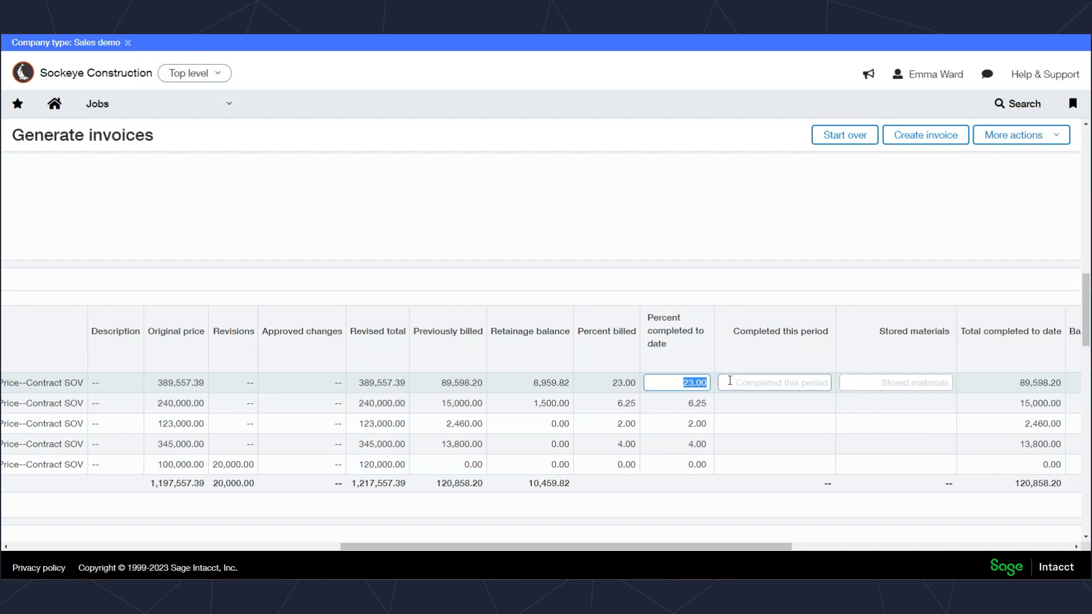
text(30)
click(730, 380)
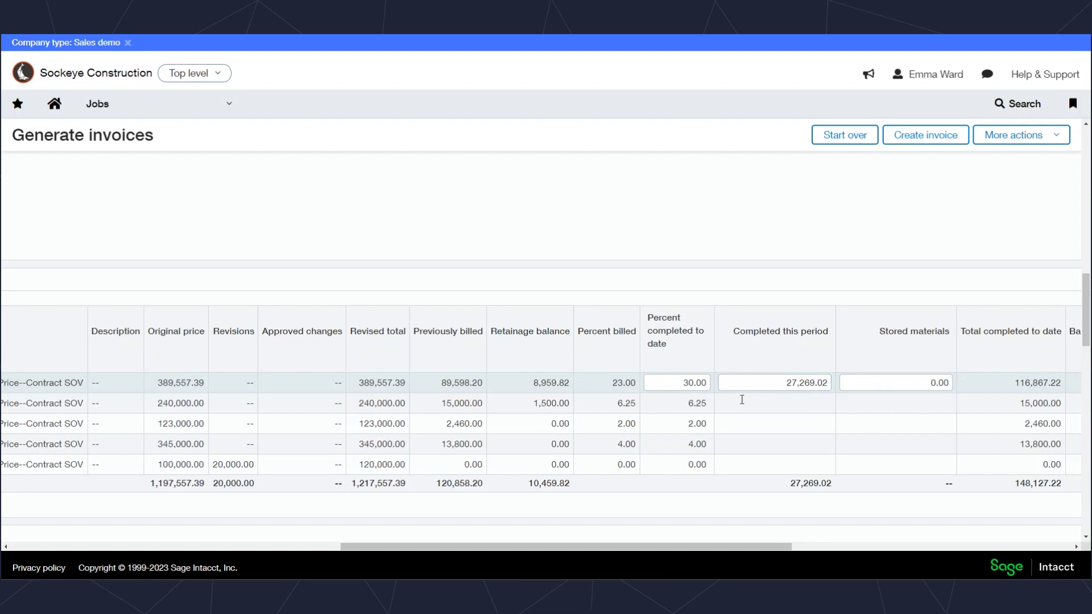
Enter 2,000.00 as the second line's amount completed this period
click(764, 404)
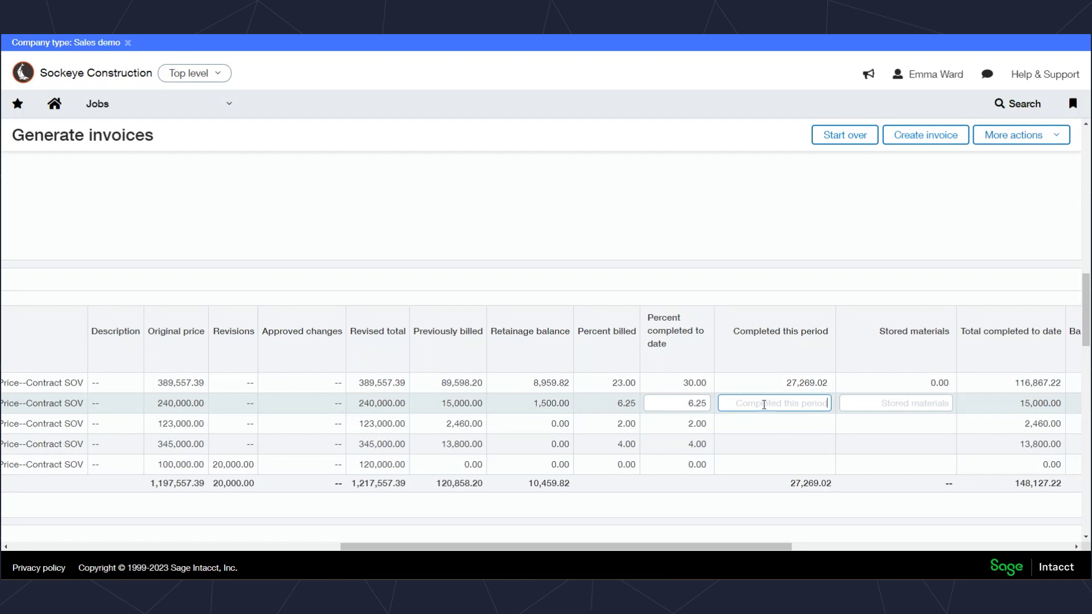
text(2000)
click(680, 404)
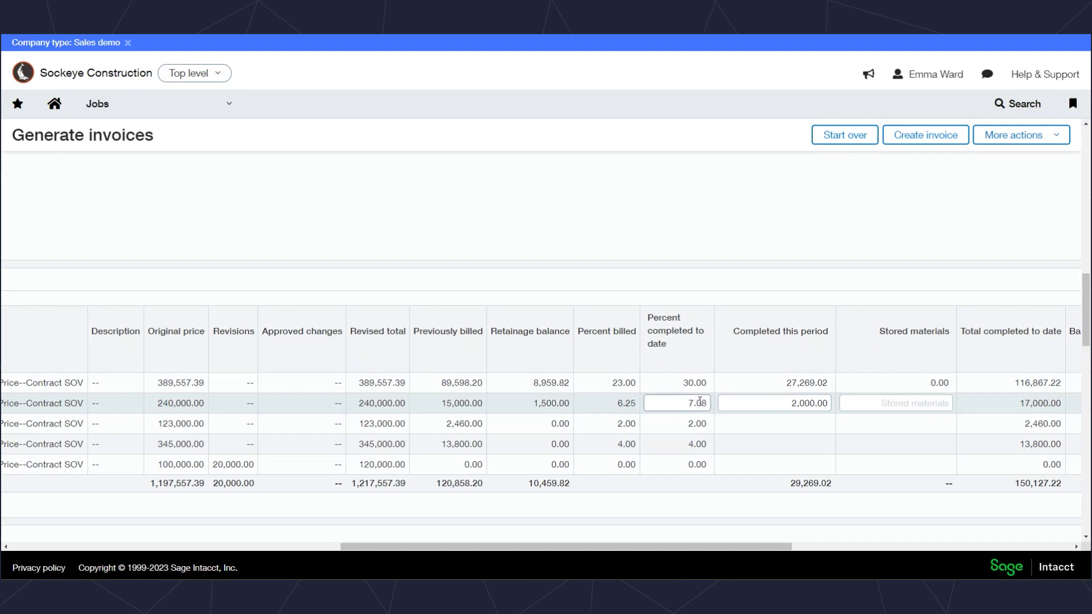
click(722, 399)
scroll(727, 393, right, 3)
scroll(725, 389, right, 7)
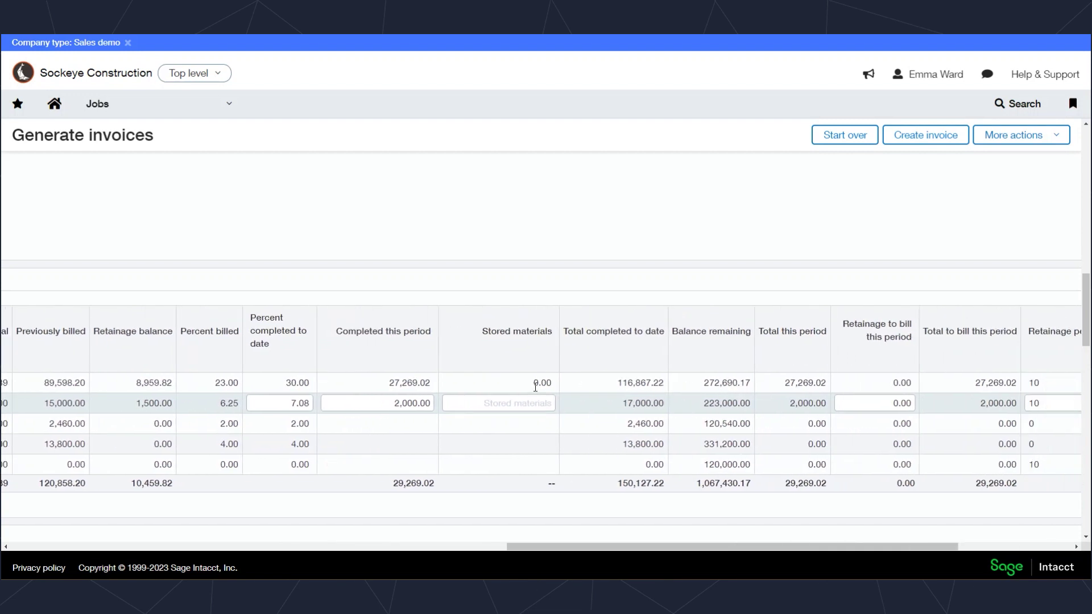
click(535, 385)
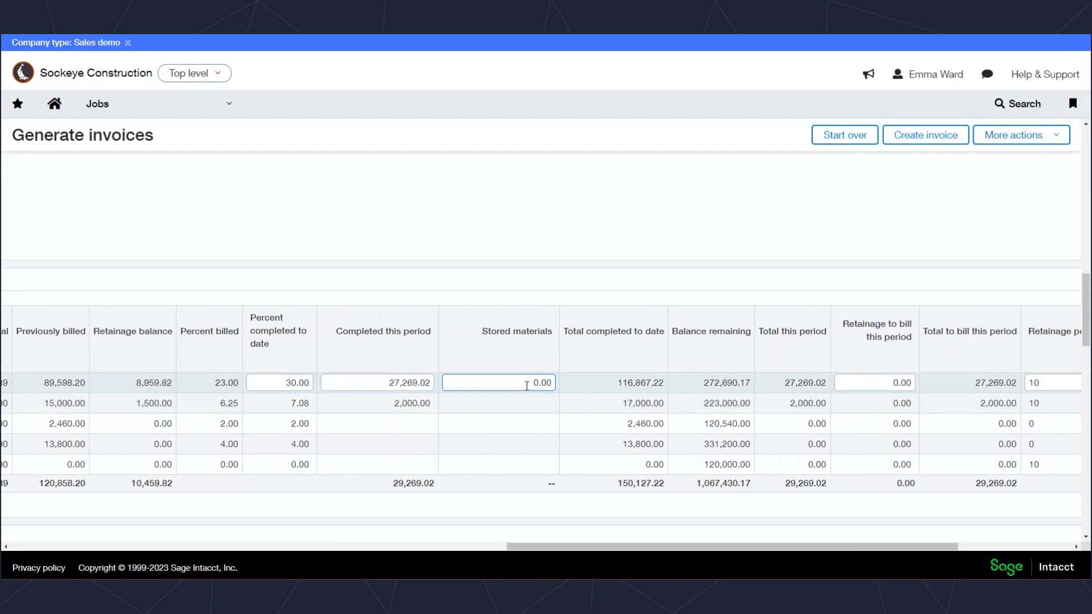
scroll(569, 393, right, 7)
click(594, 383)
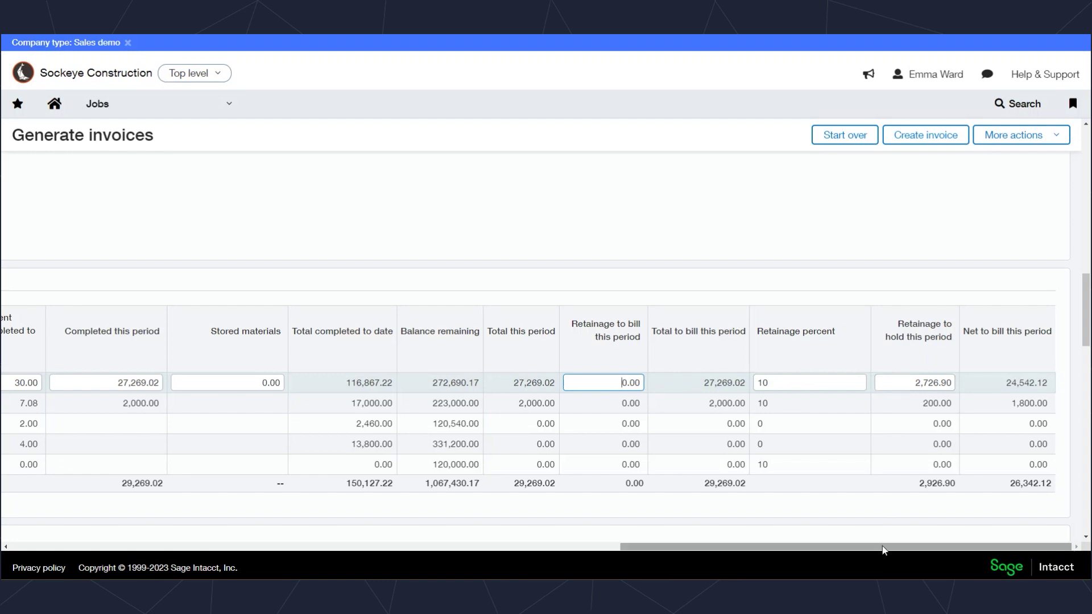
Create the invoice, note its number CNIV-00118, and open it from the transactions list
drag(807, 547, 266, 577)
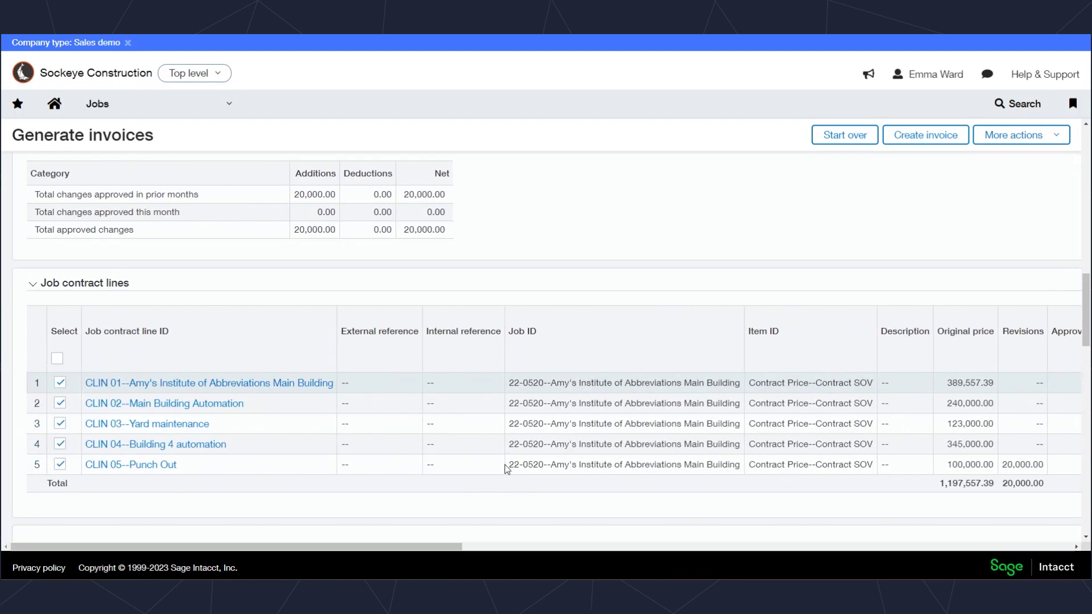
click(921, 140)
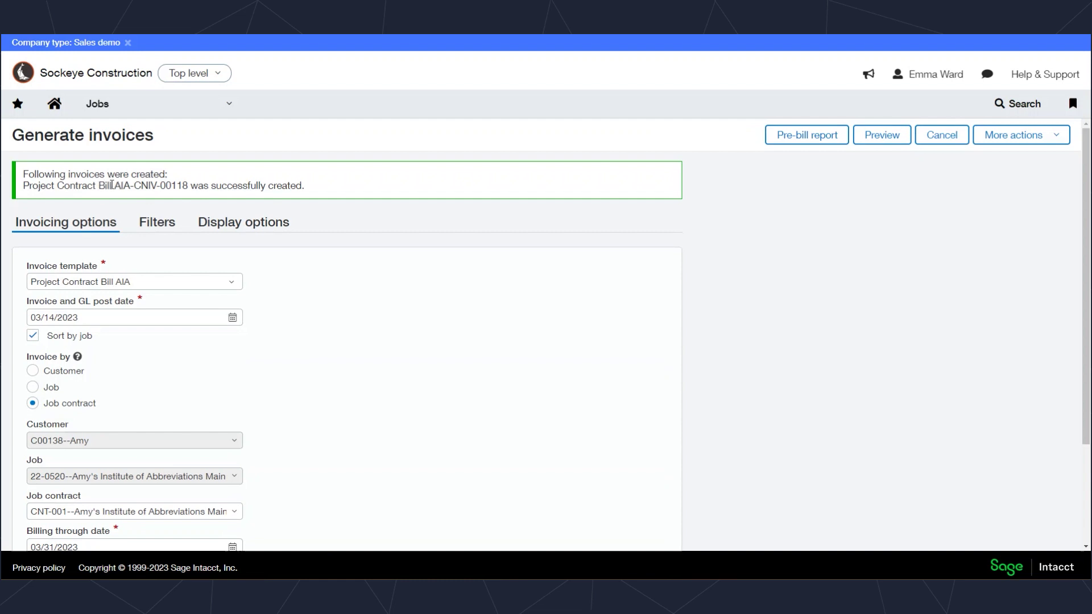
drag(112, 185, 189, 183)
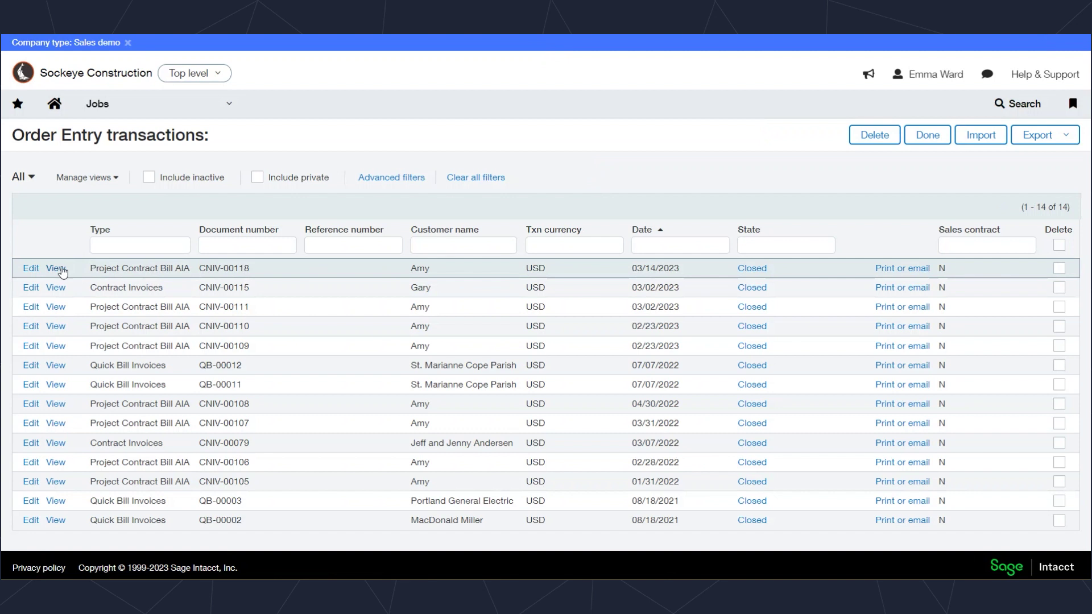
click(59, 271)
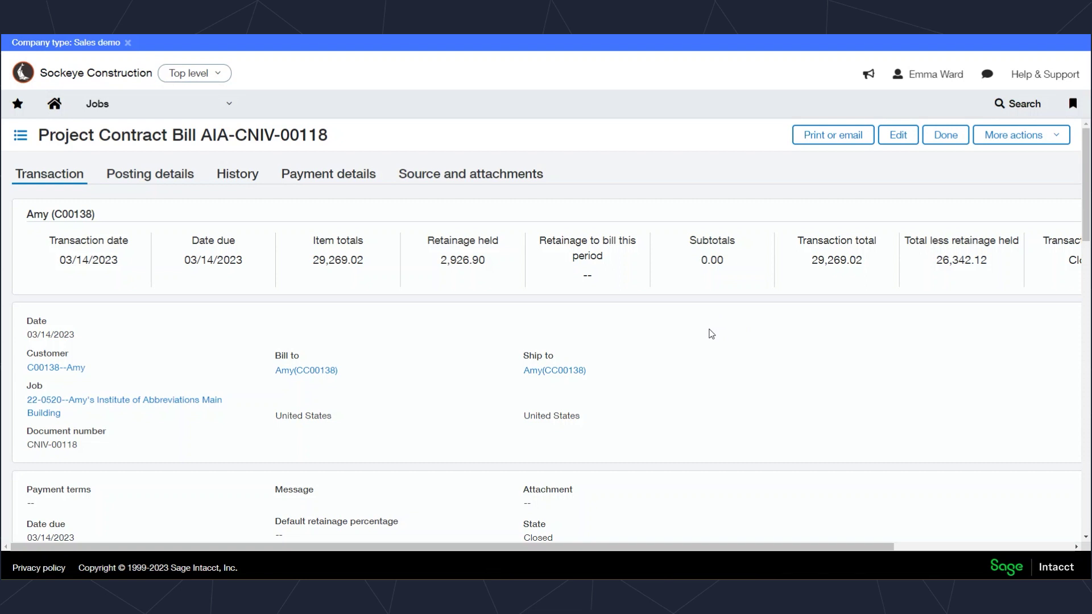
Scroll down bill AIA-CNIV-00118 to its Job contract billing summary figures
scroll(713, 334, down, 1)
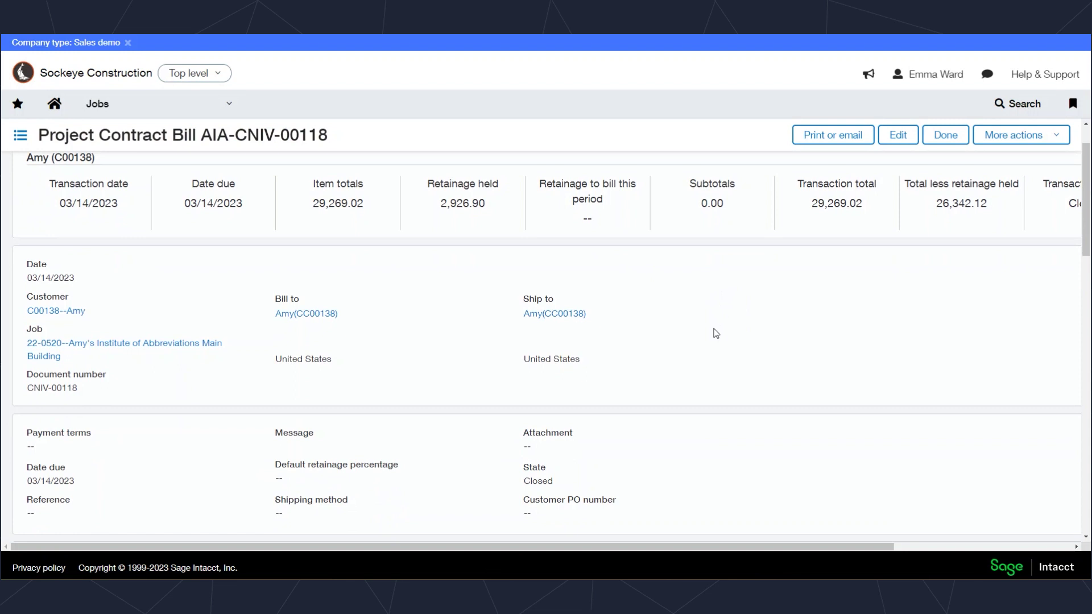
scroll(715, 331, down, 1)
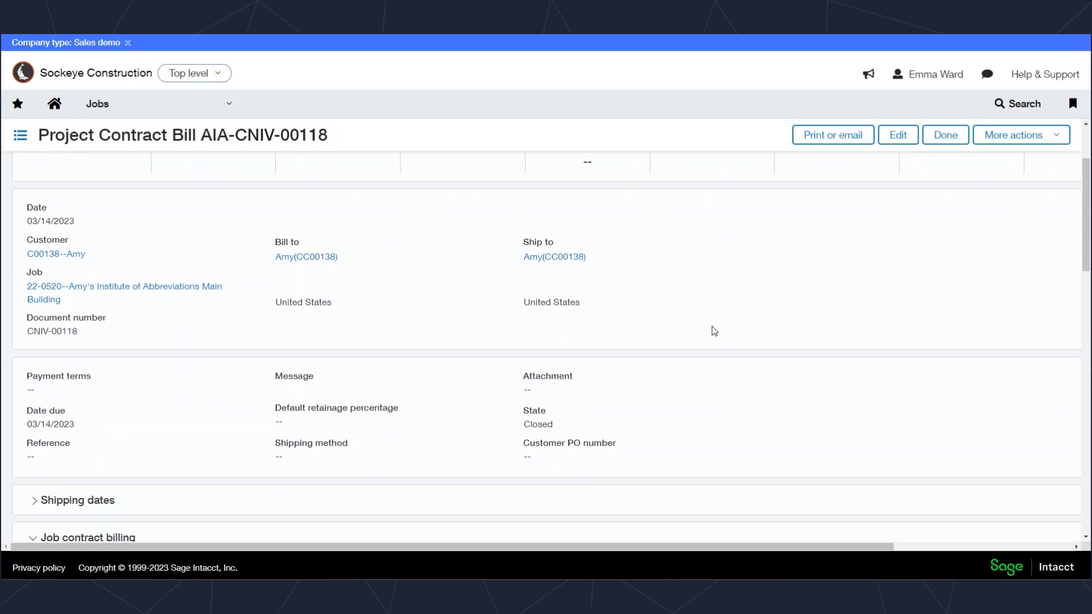
scroll(715, 331, down, 1)
scroll(715, 331, down, 2)
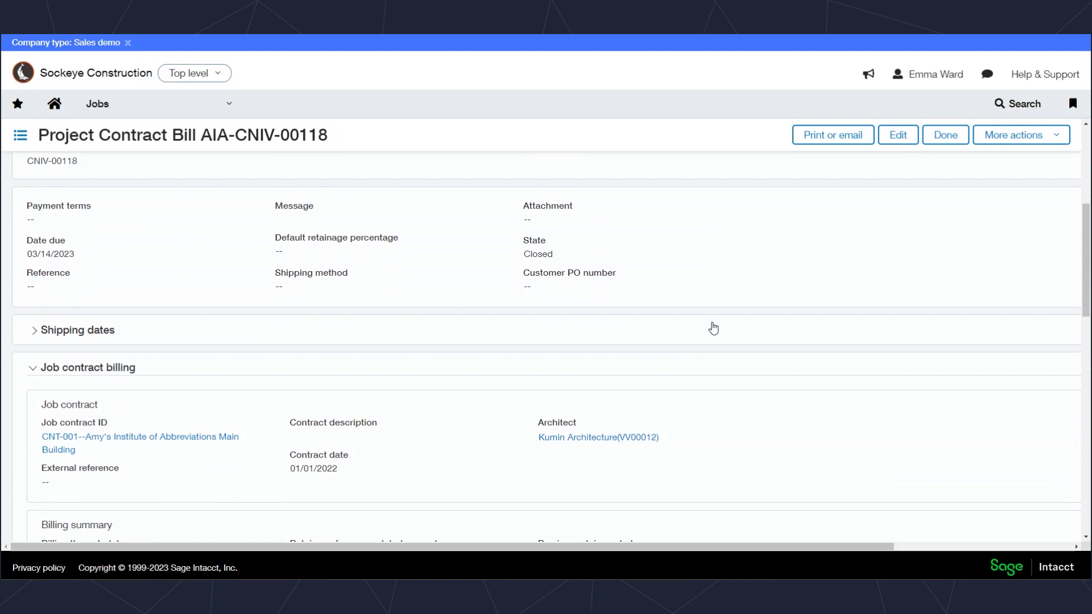
scroll(713, 330, down, 2)
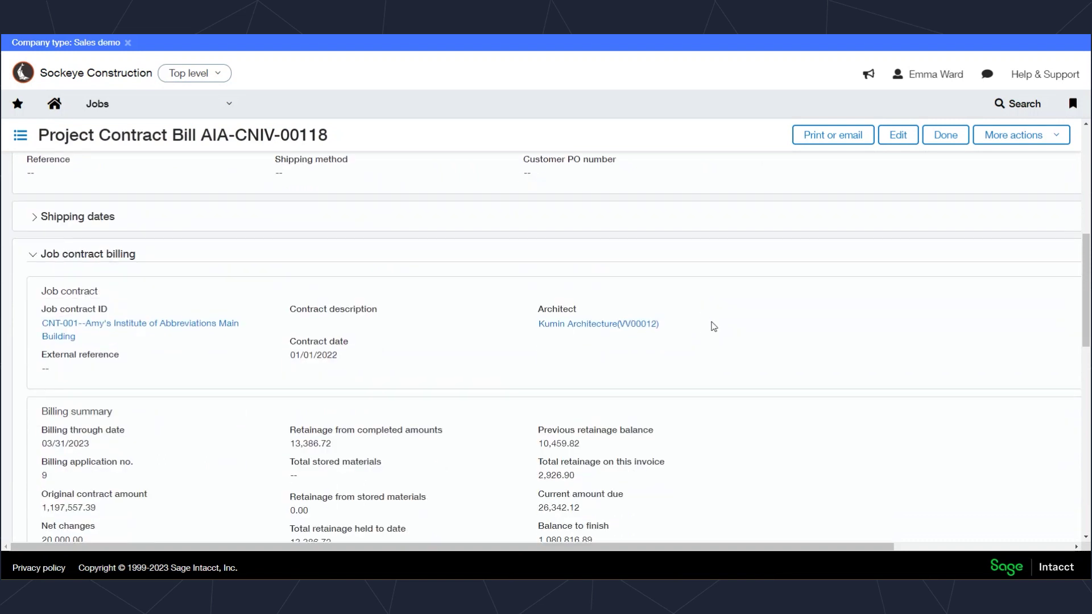
scroll(714, 328, down, 2)
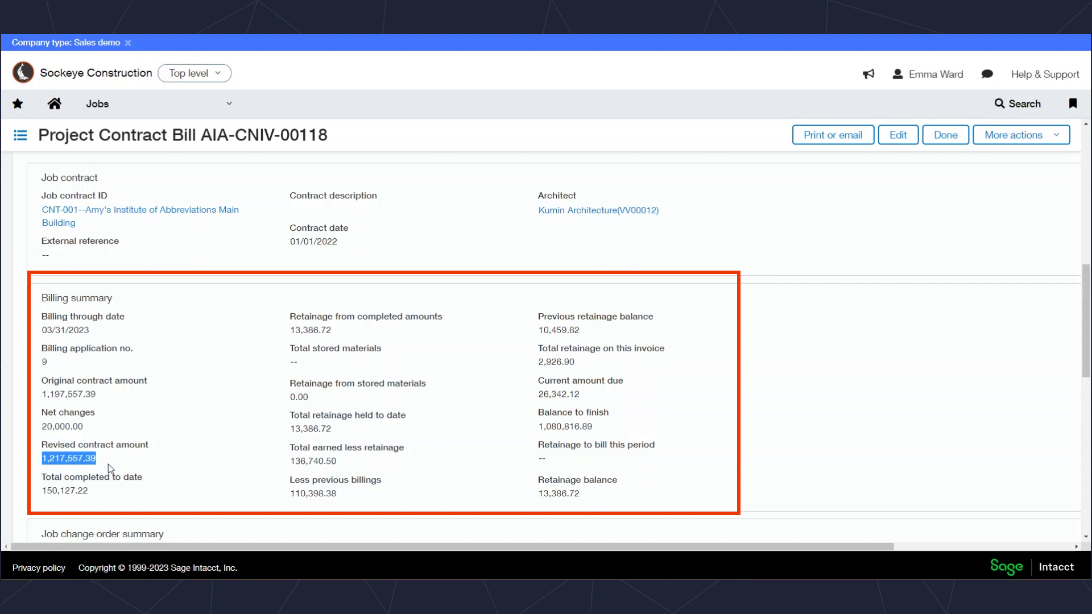
click(46, 491)
drag(45, 491, 90, 492)
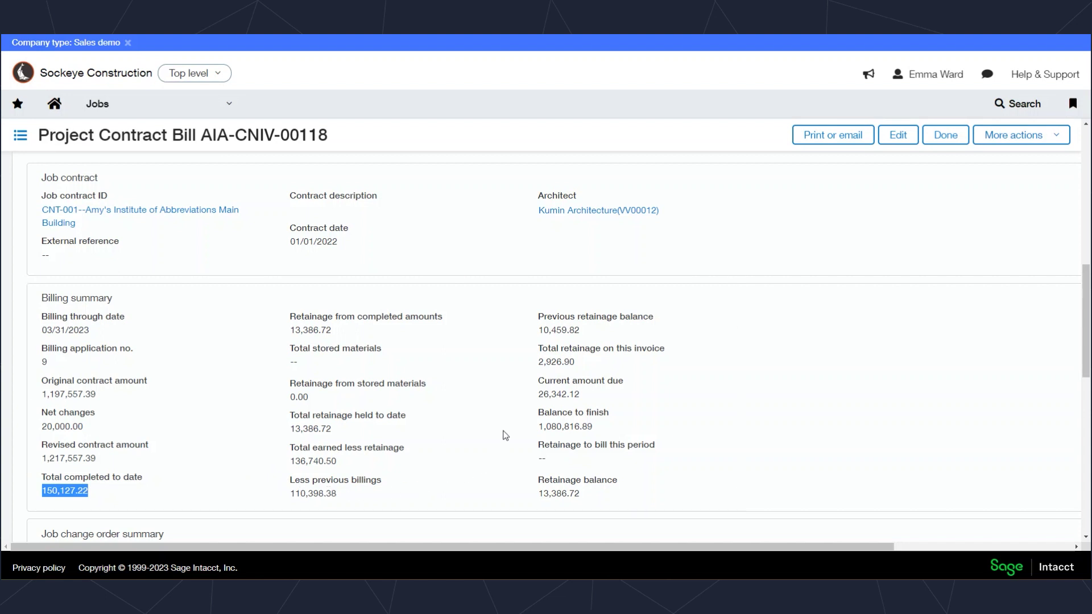
scroll(505, 435, down, 3)
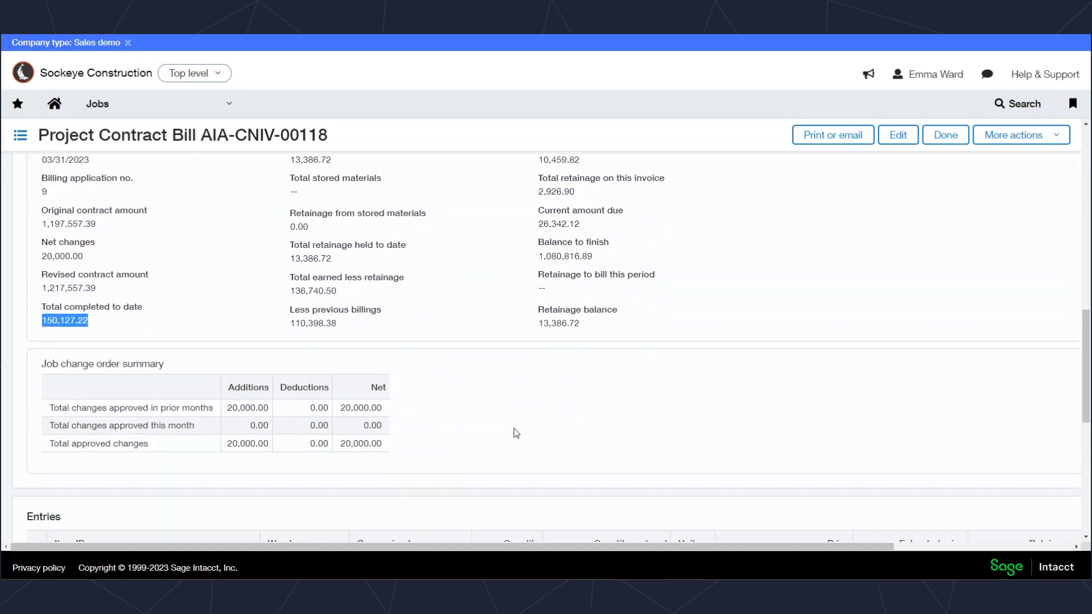
scroll(518, 433, down, 3)
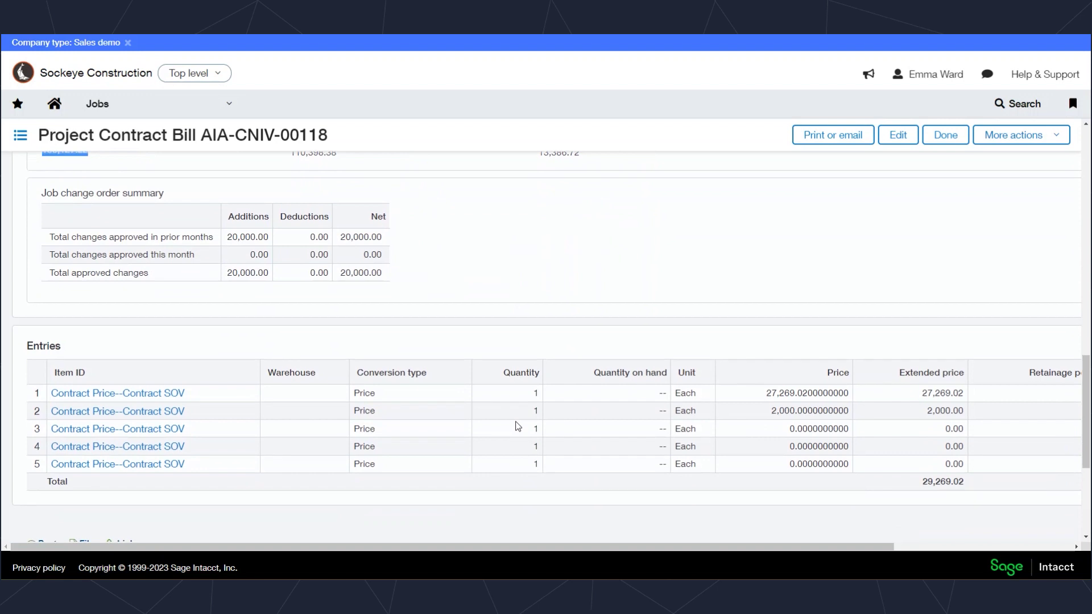
scroll(516, 423, down, 1)
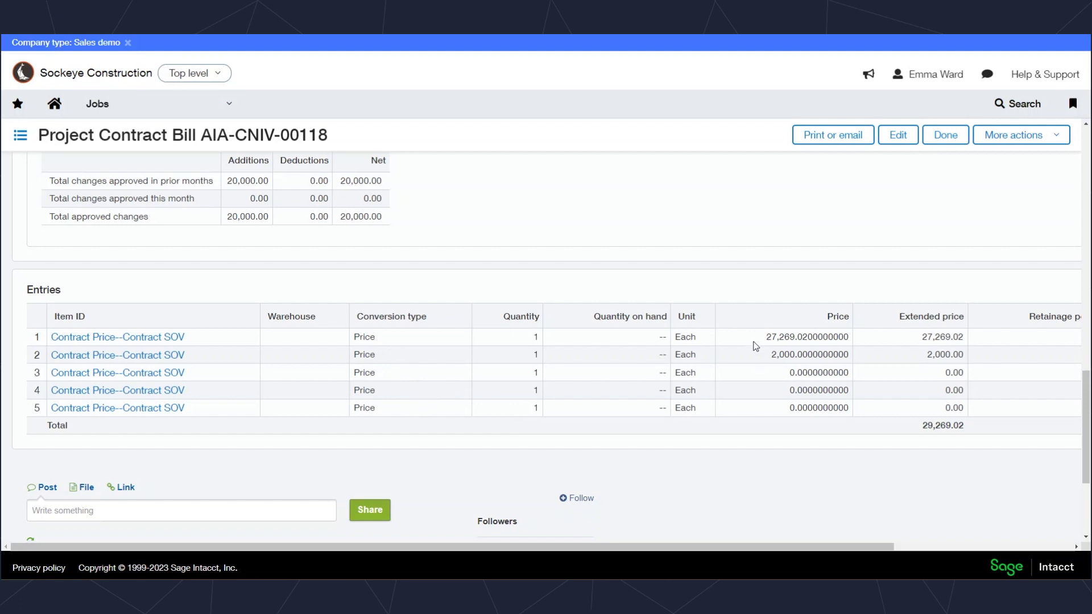
scroll(756, 346, right, 5)
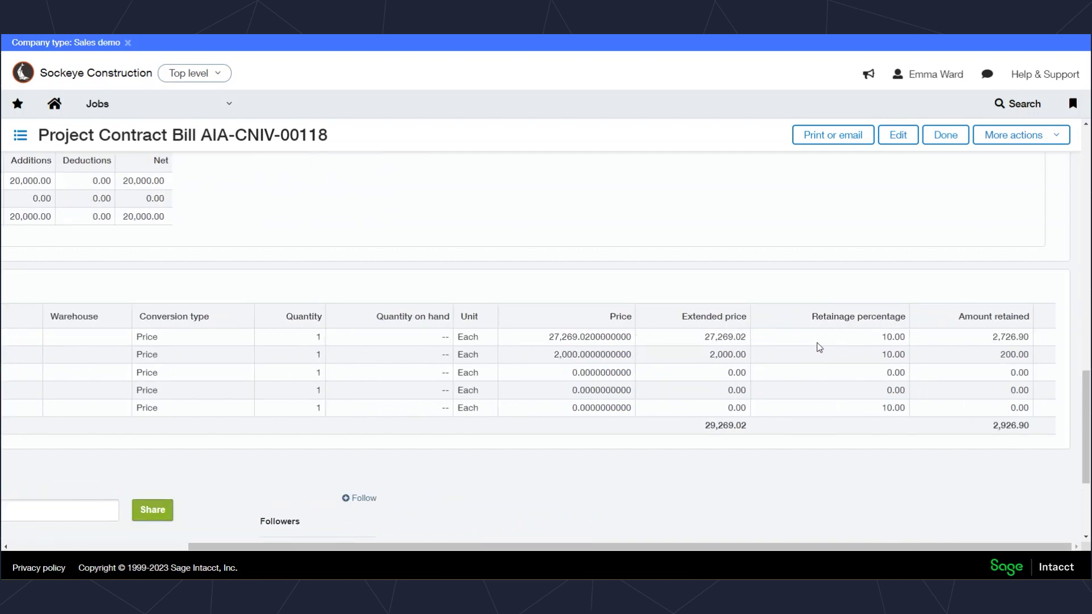
scroll(816, 343, left, 5)
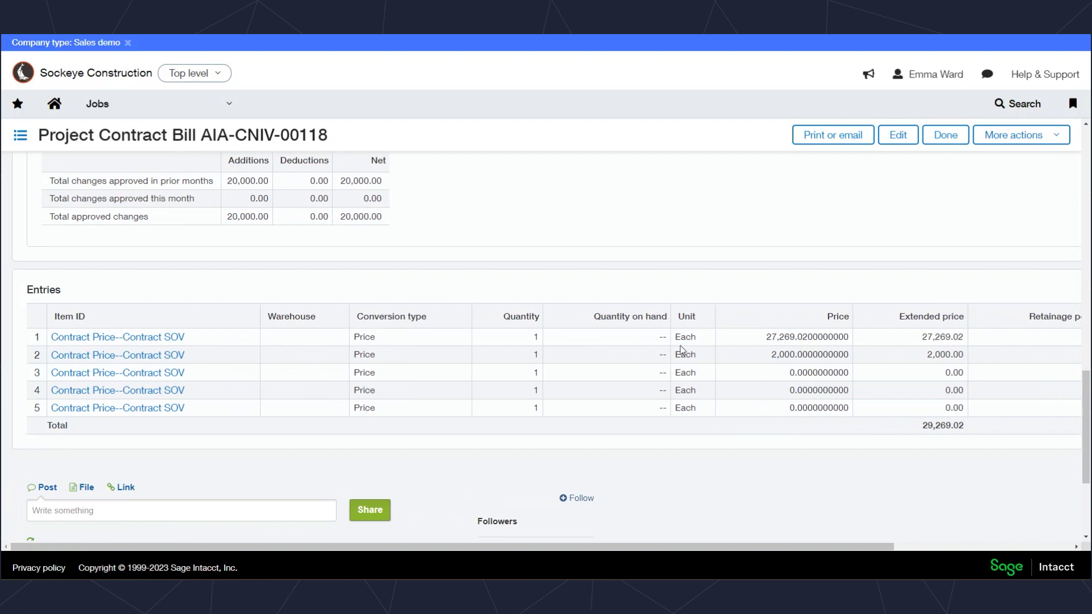
mouse_move(623, 337)
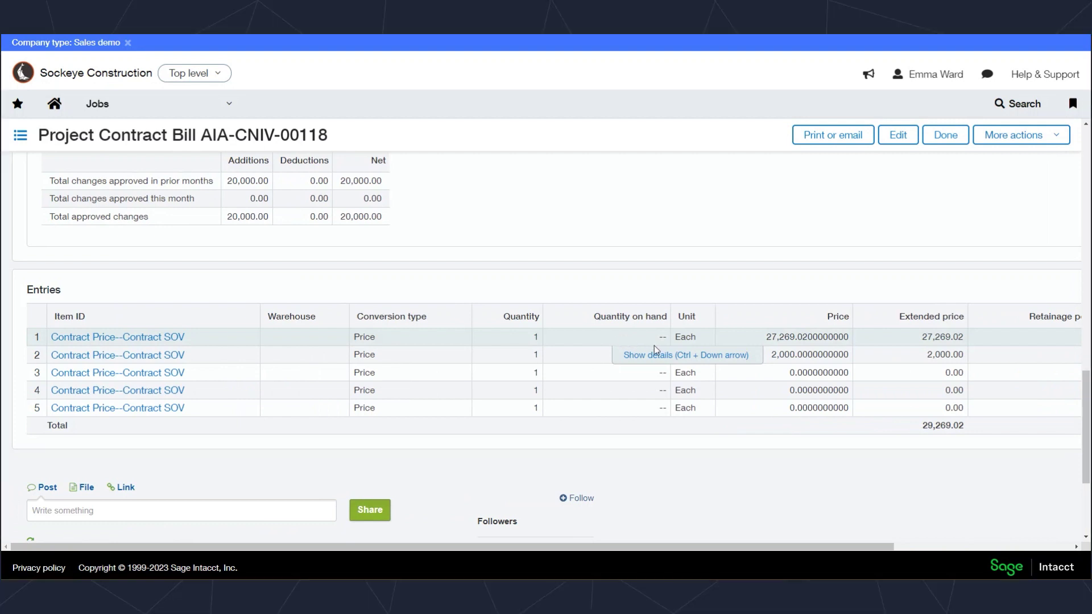
click(654, 359)
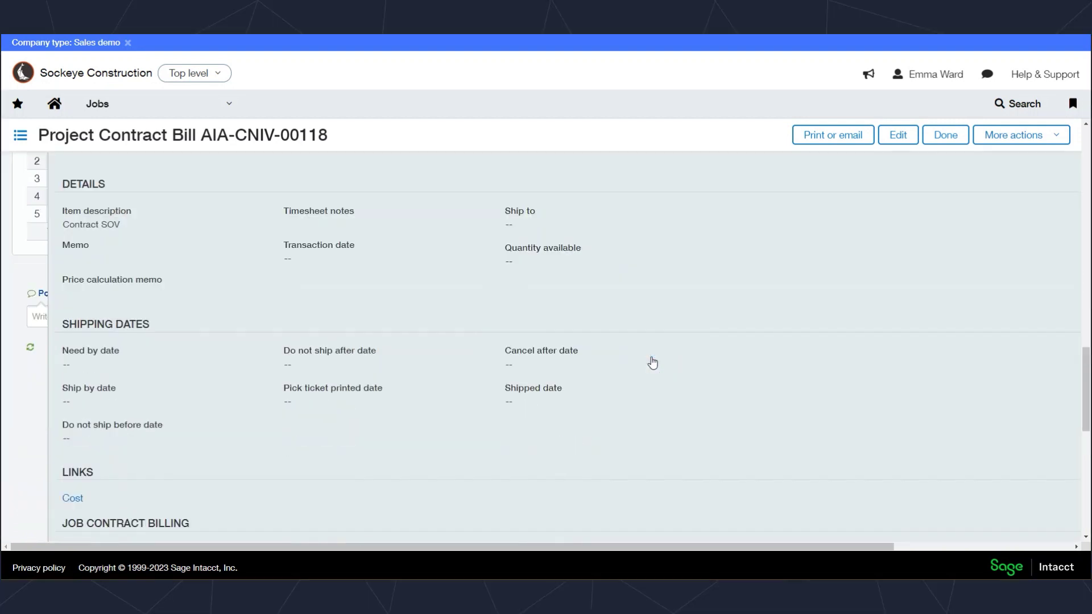
scroll(652, 363, down, 5)
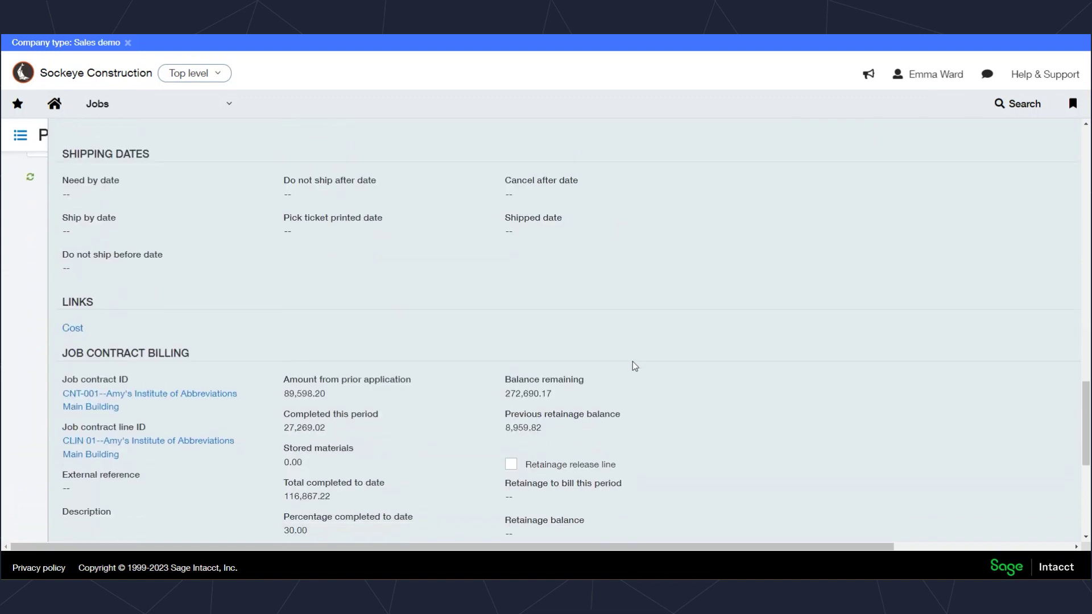
scroll(628, 358, down, 1)
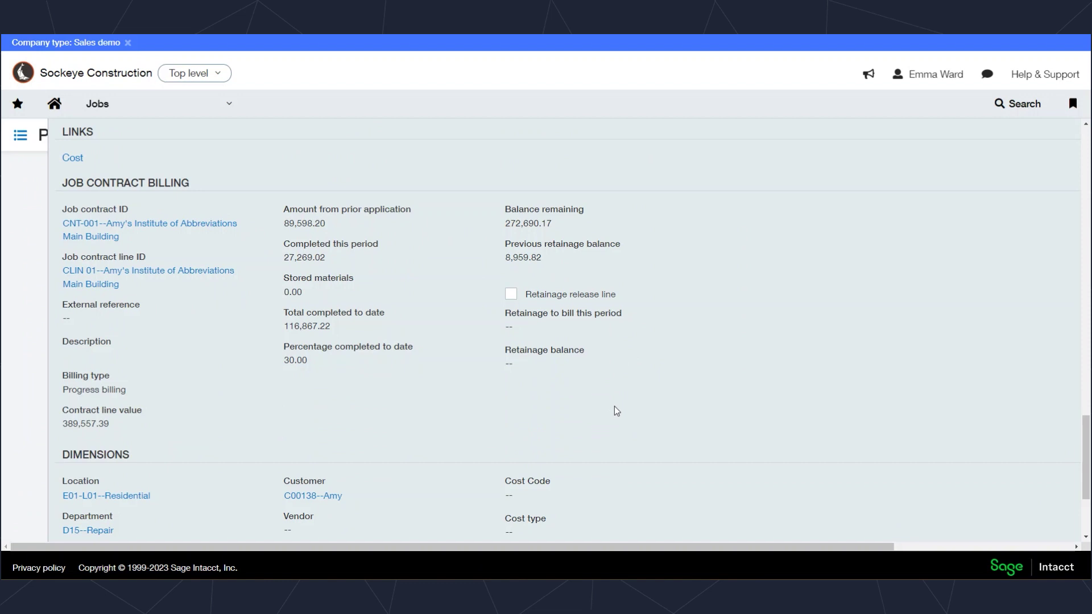
scroll(629, 405, down, 3)
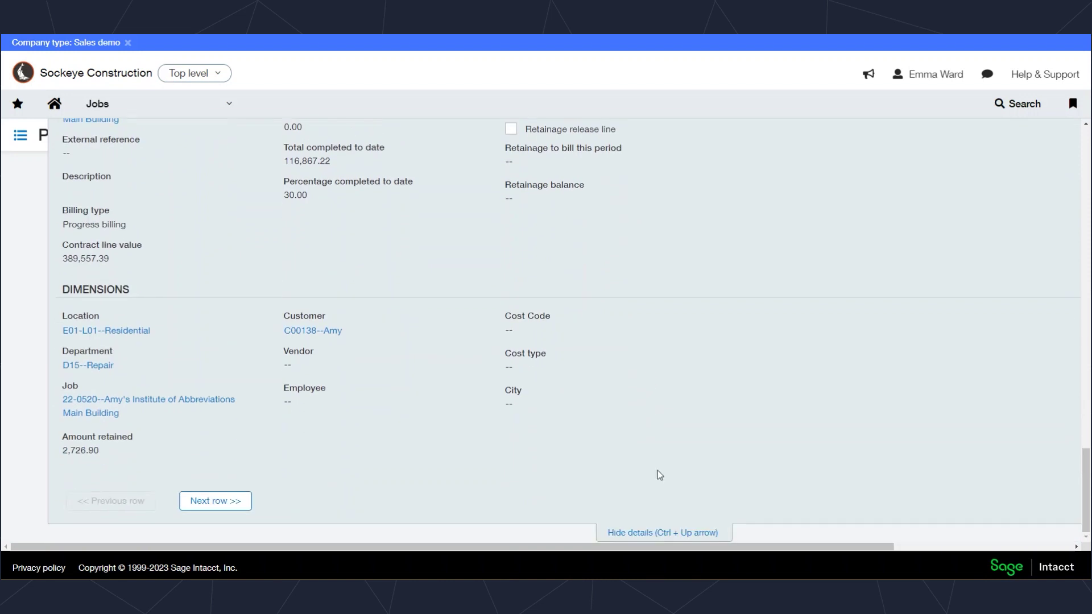
click(656, 533)
scroll(722, 346, up, 3)
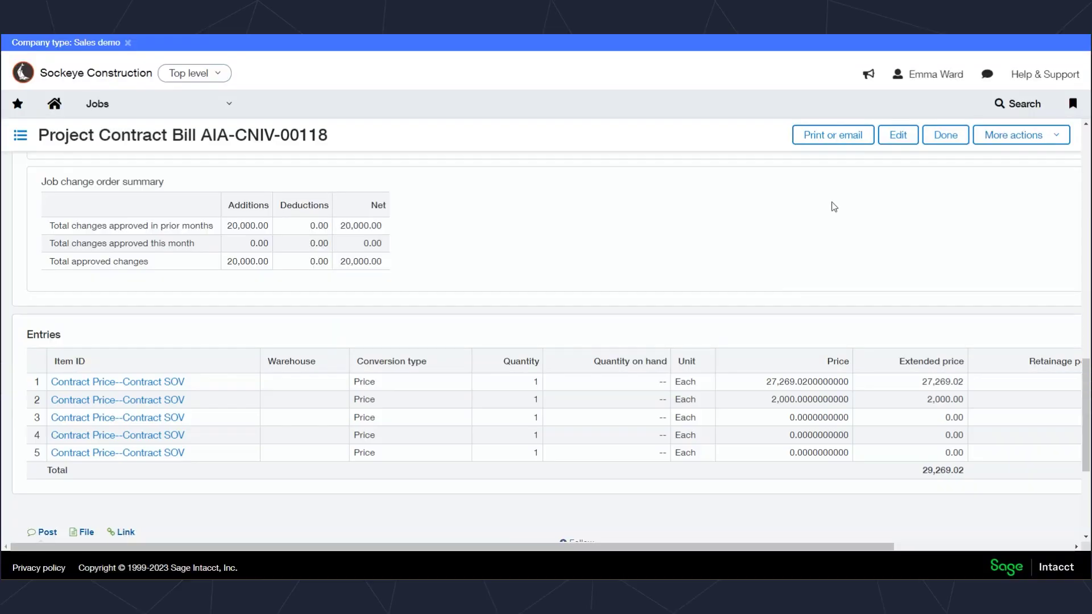
Print the bill to a maximized PDF preview and inspect its certification paragraph
click(847, 139)
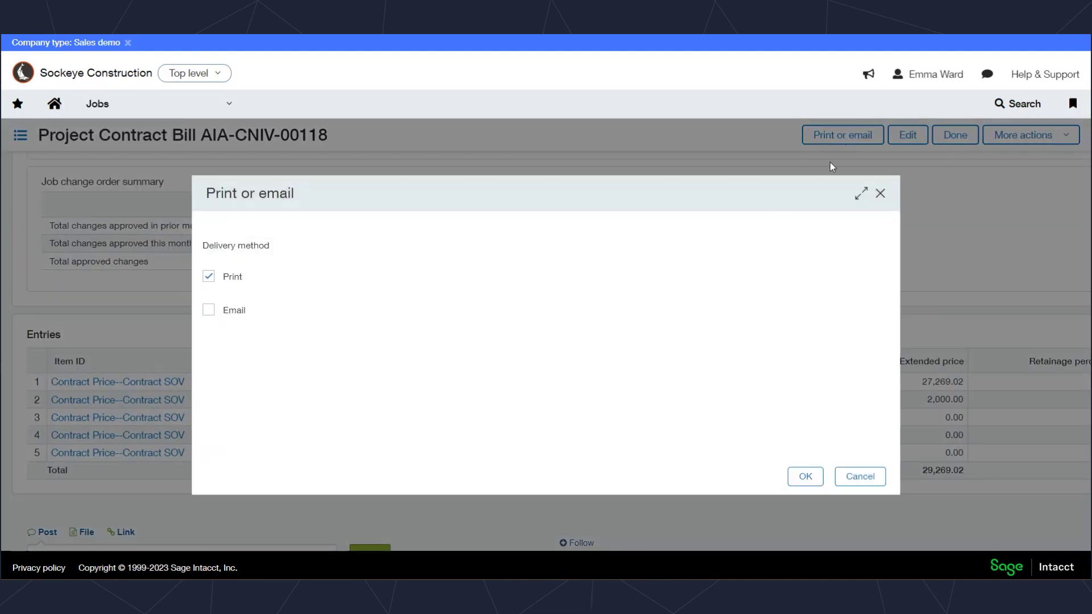
click(808, 481)
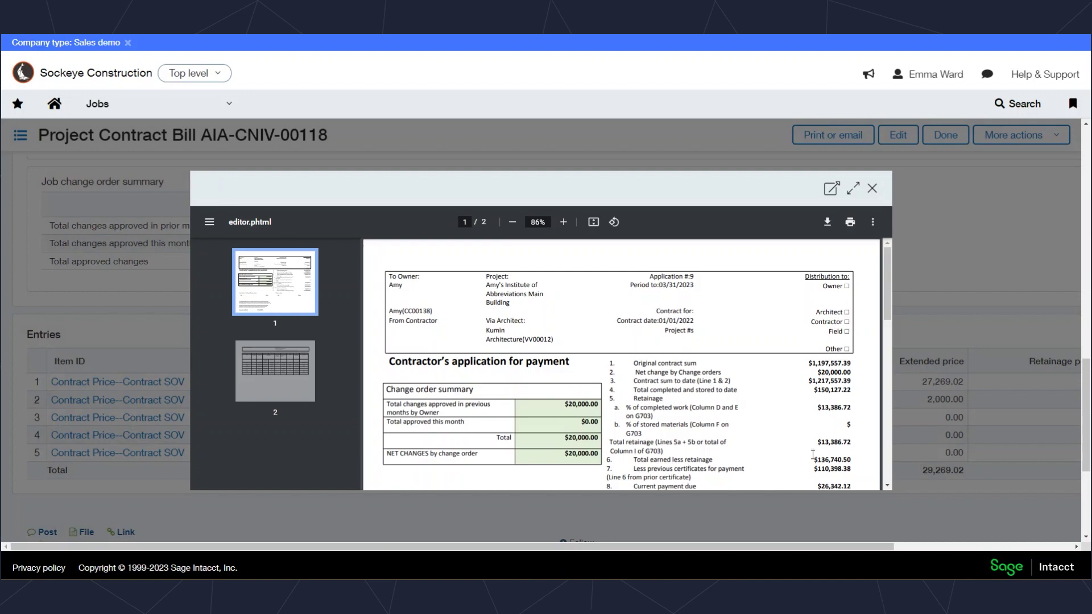
click(853, 188)
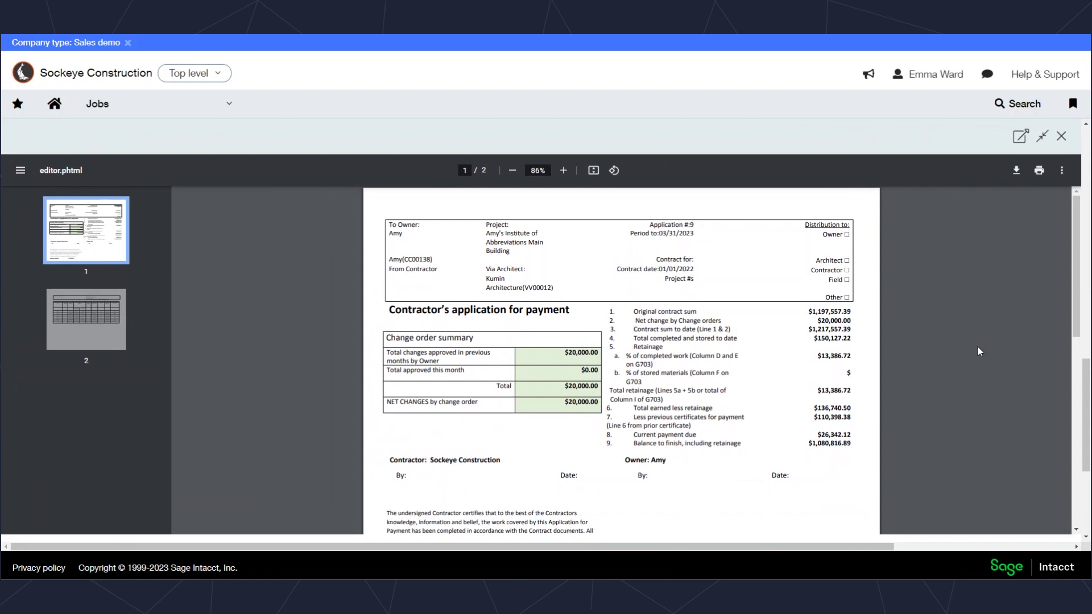
scroll(936, 365, down, 2)
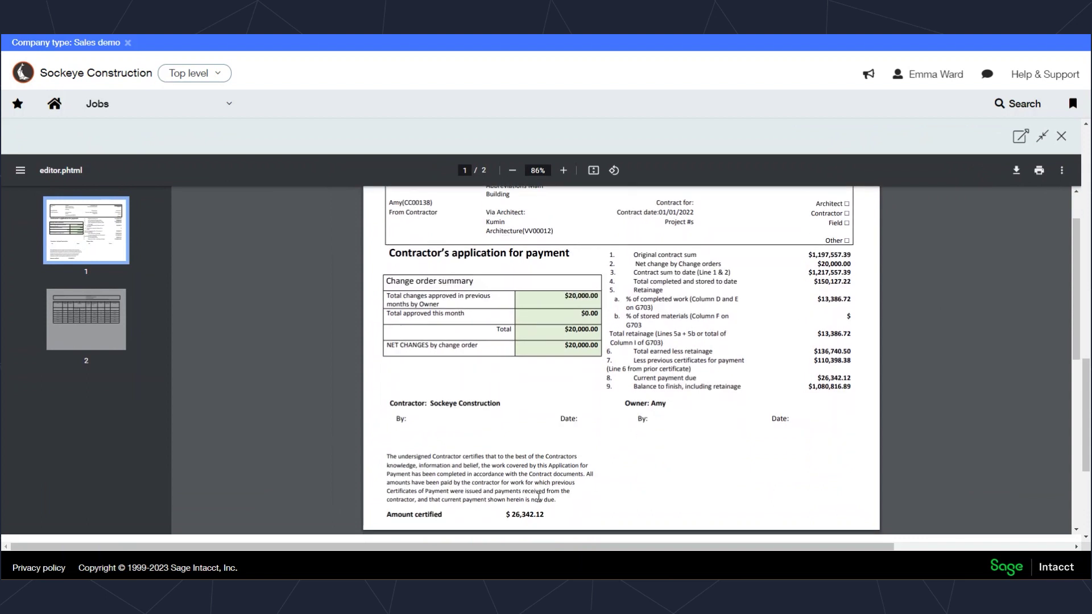
drag(558, 500, 388, 454)
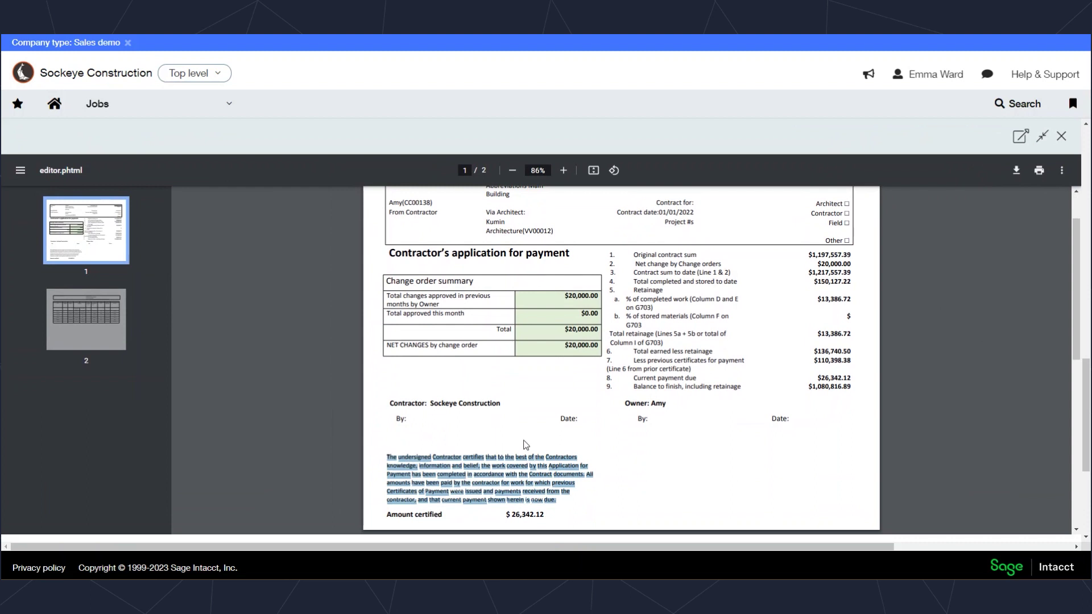
click(721, 450)
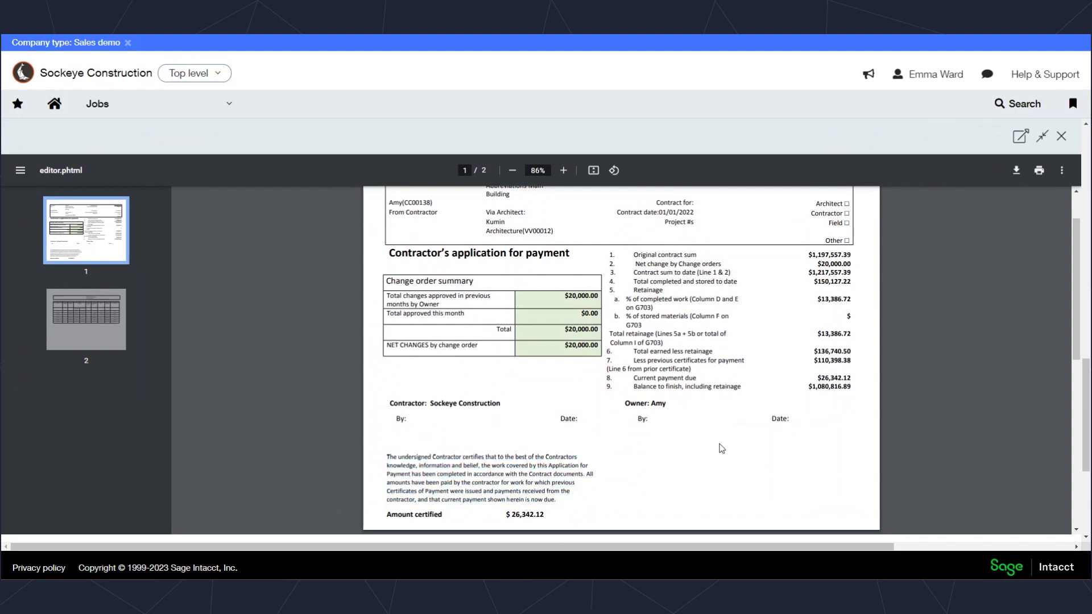
Zoom the PDF to 100% and scroll to the page-2 continuation sheet
scroll(722, 449, up, 2)
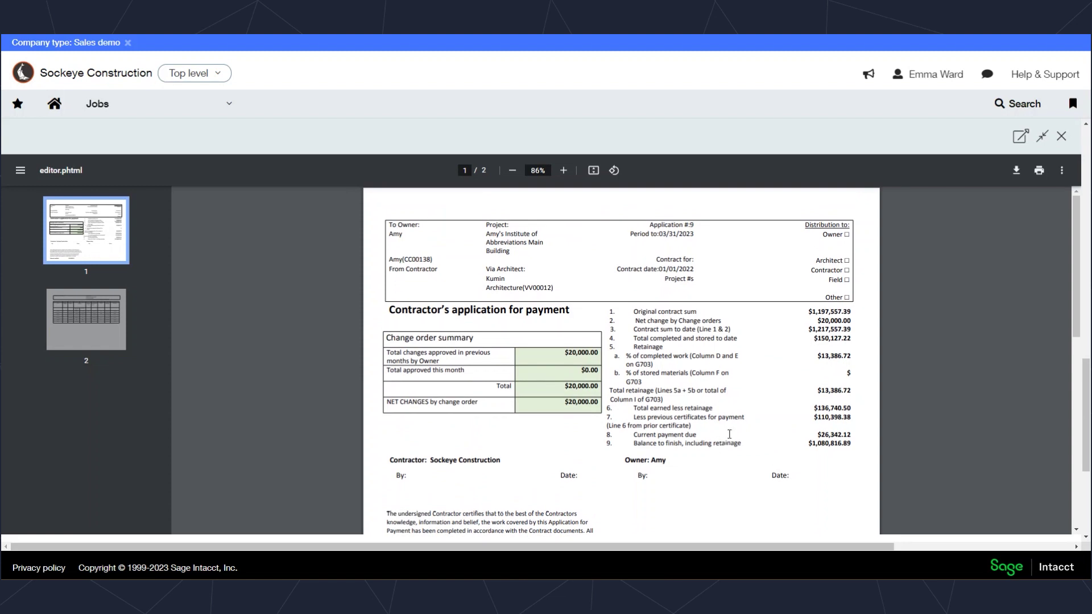
click(564, 171)
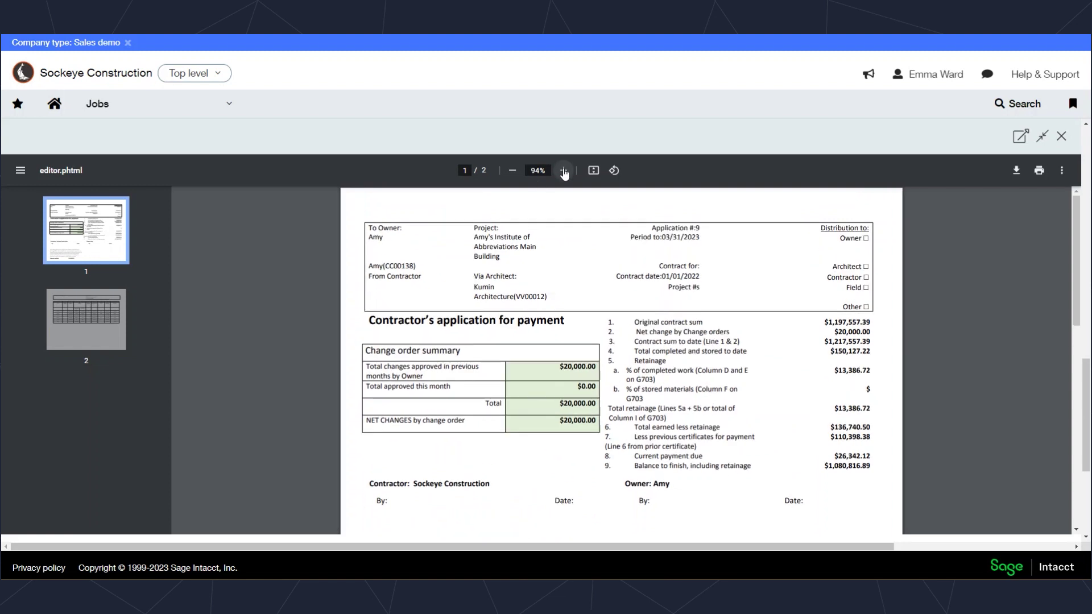
click(564, 171)
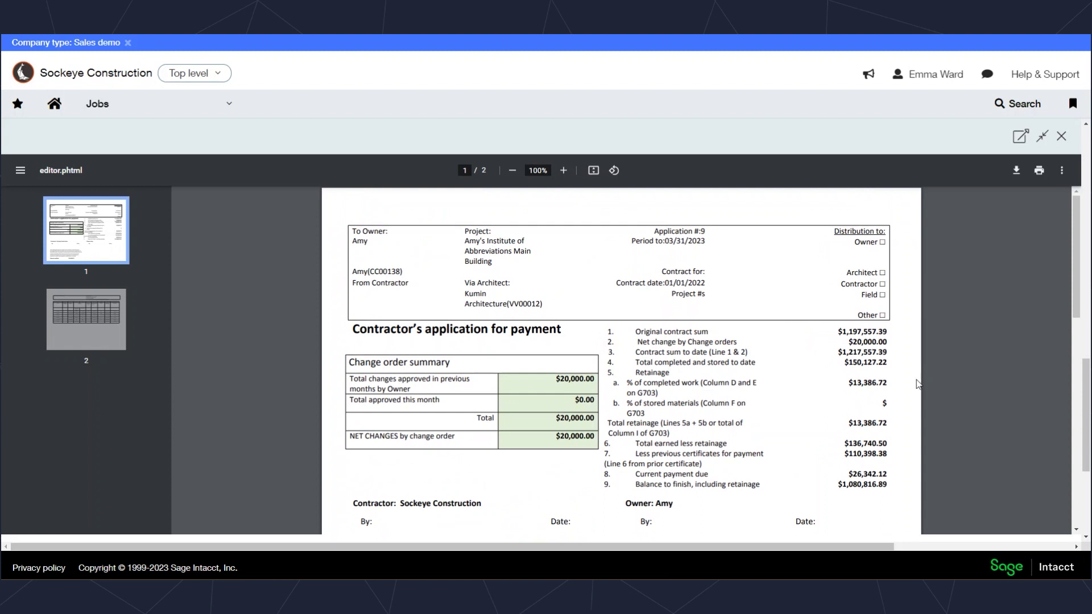
scroll(917, 384, down, 3)
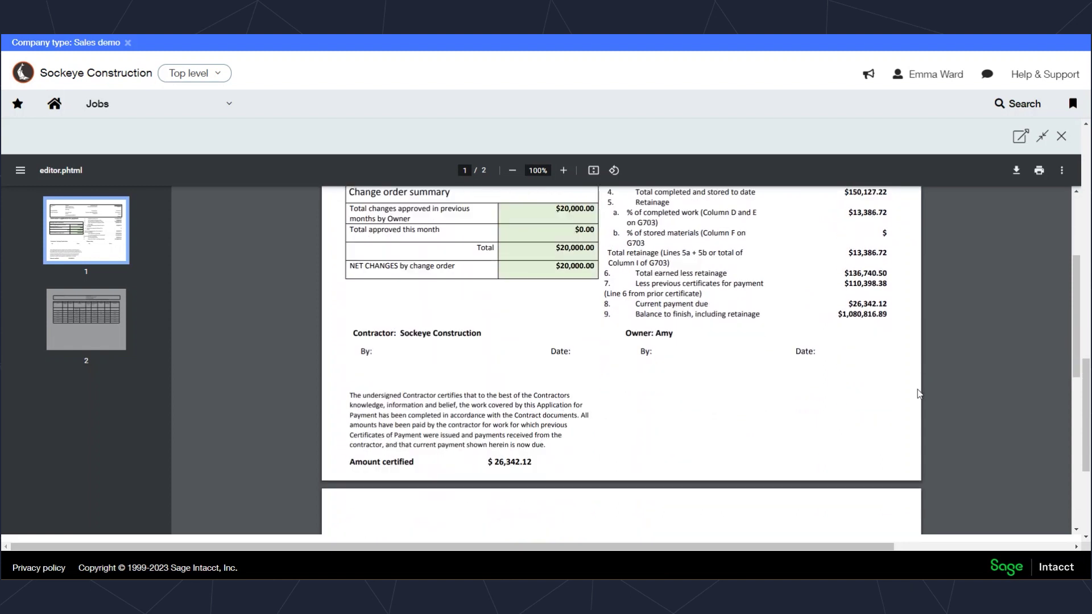
scroll(917, 396, down, 5)
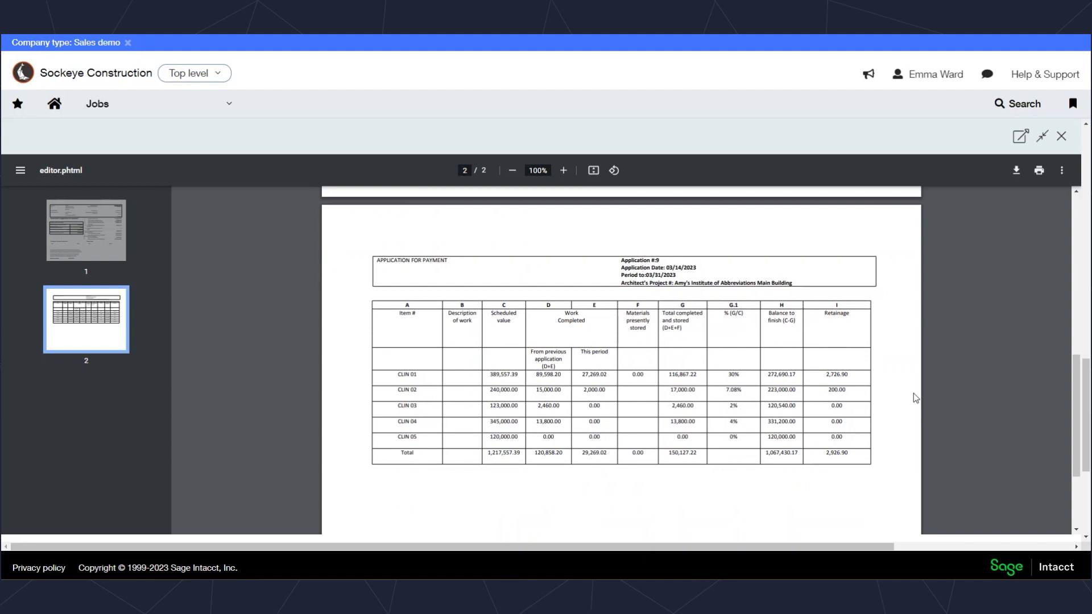
Close the PDF and show the bill's History details listing the AIA Invoice template
key(Escape)
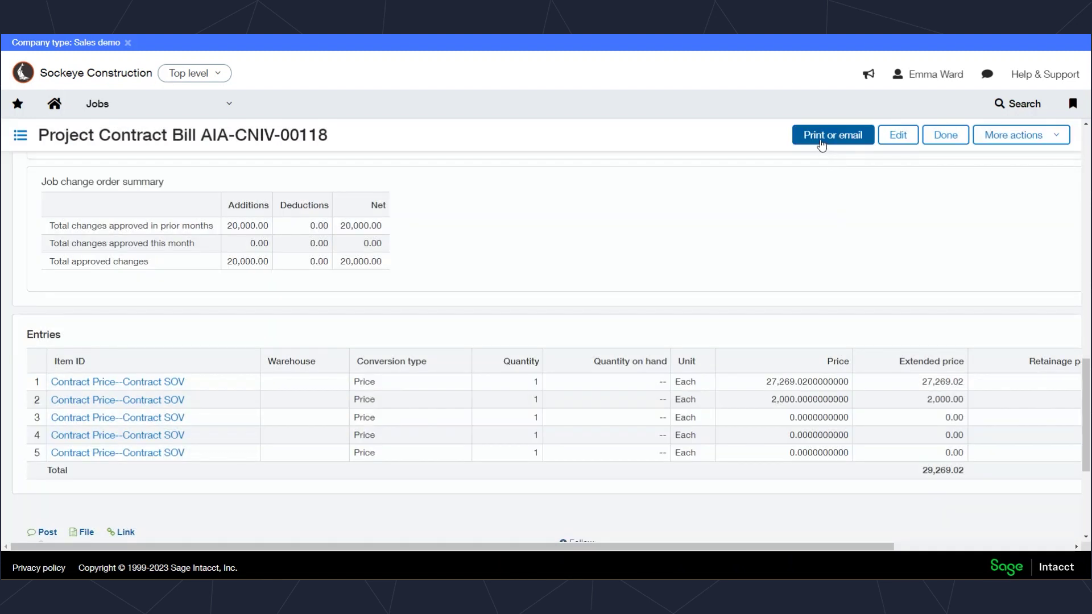
scroll(774, 236, up, 3)
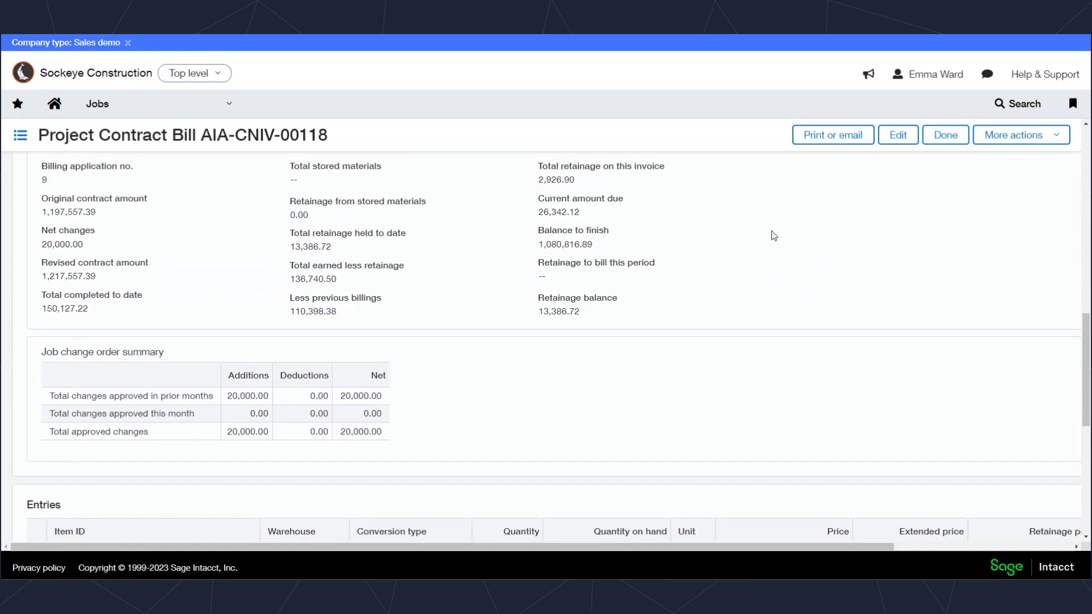
scroll(779, 234, up, 10)
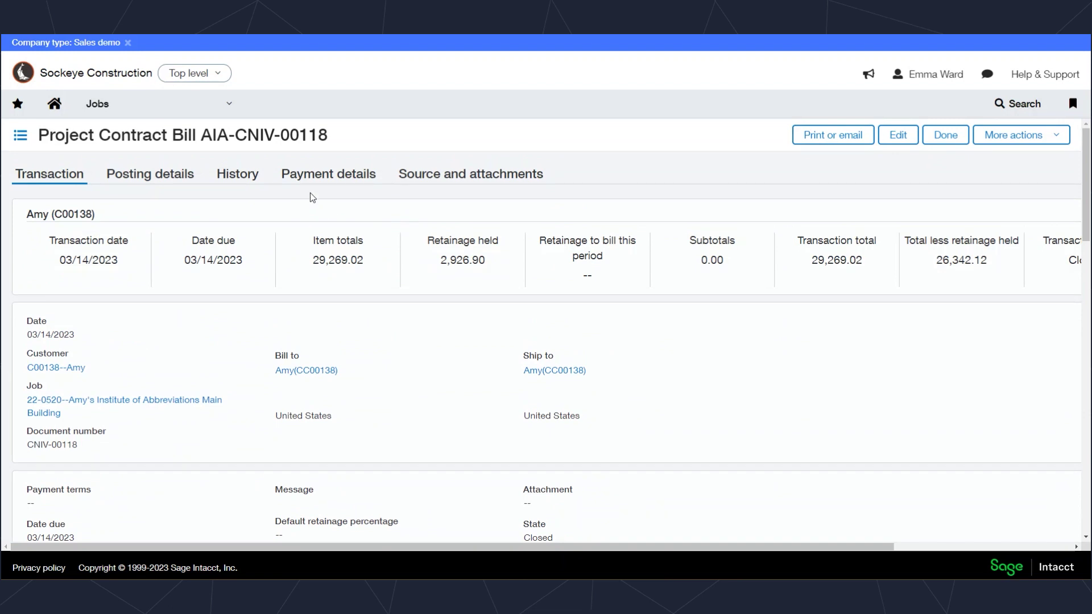
click(448, 180)
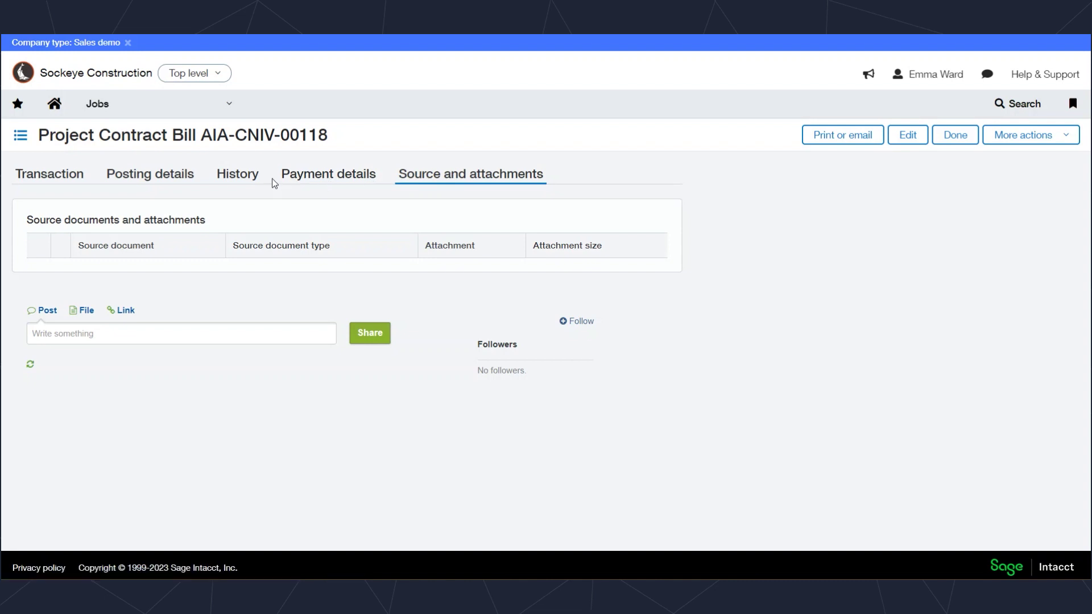
click(237, 177)
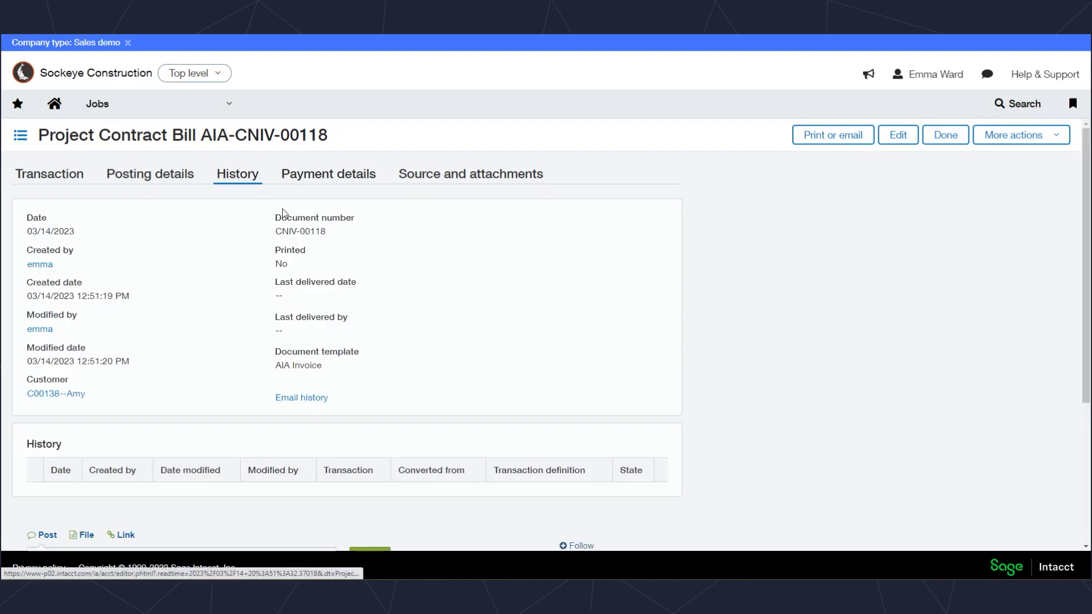